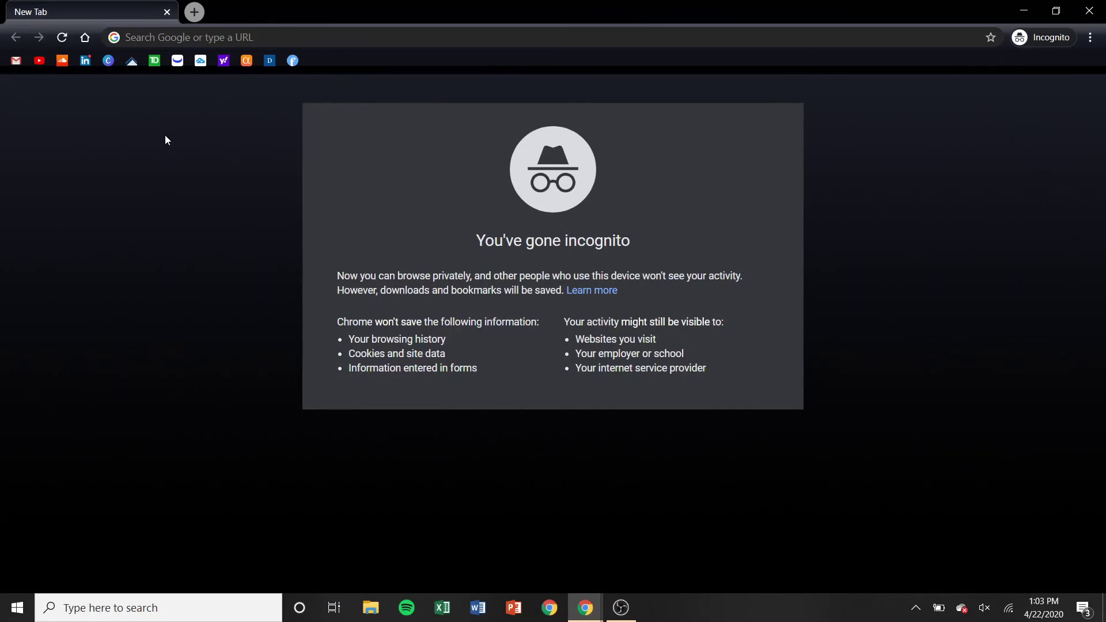
Step: Load tradingview.com from the TradingView bookmark in the incognito tab
click(201, 65)
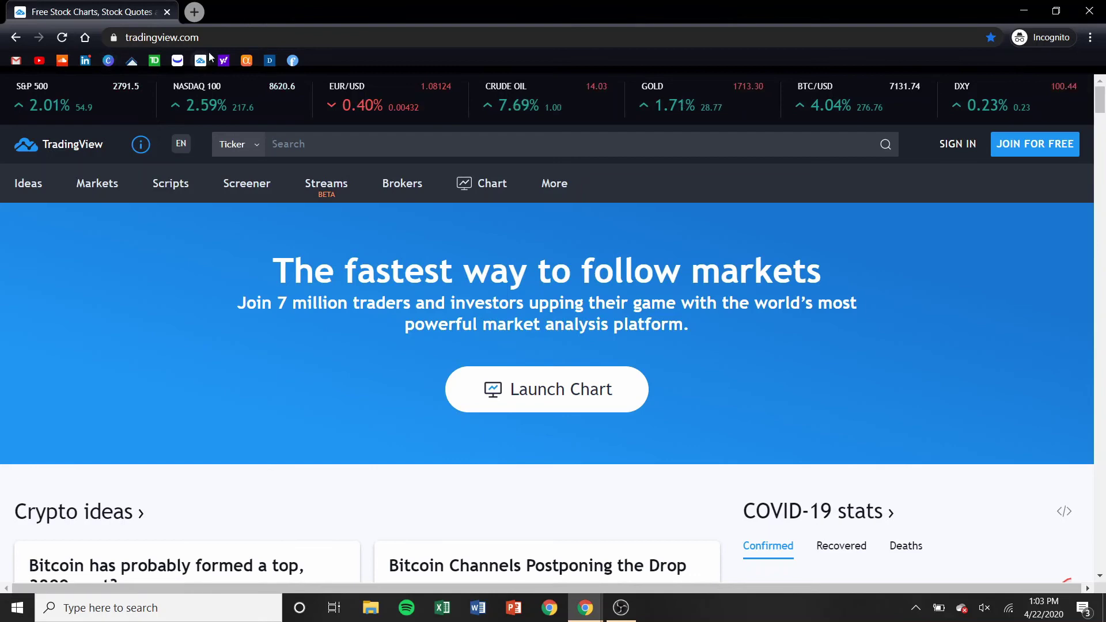
Step: Search for ADBE and open the ADOBE INC (NASDAQ) symbol page
scroll(646, 374, down, 5)
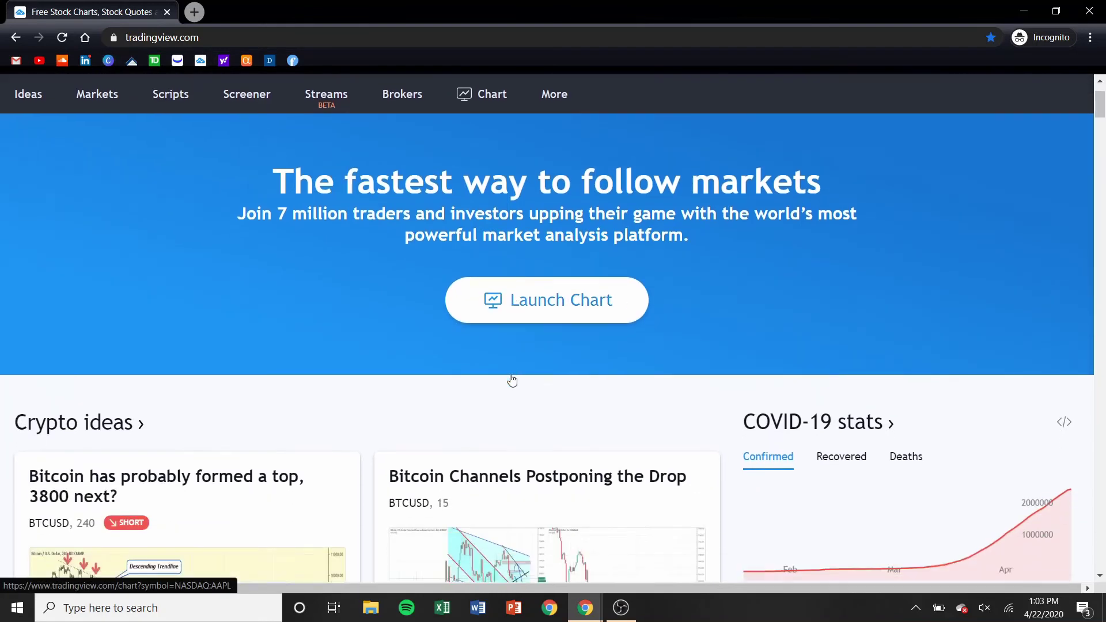
scroll(646, 317, up, 5)
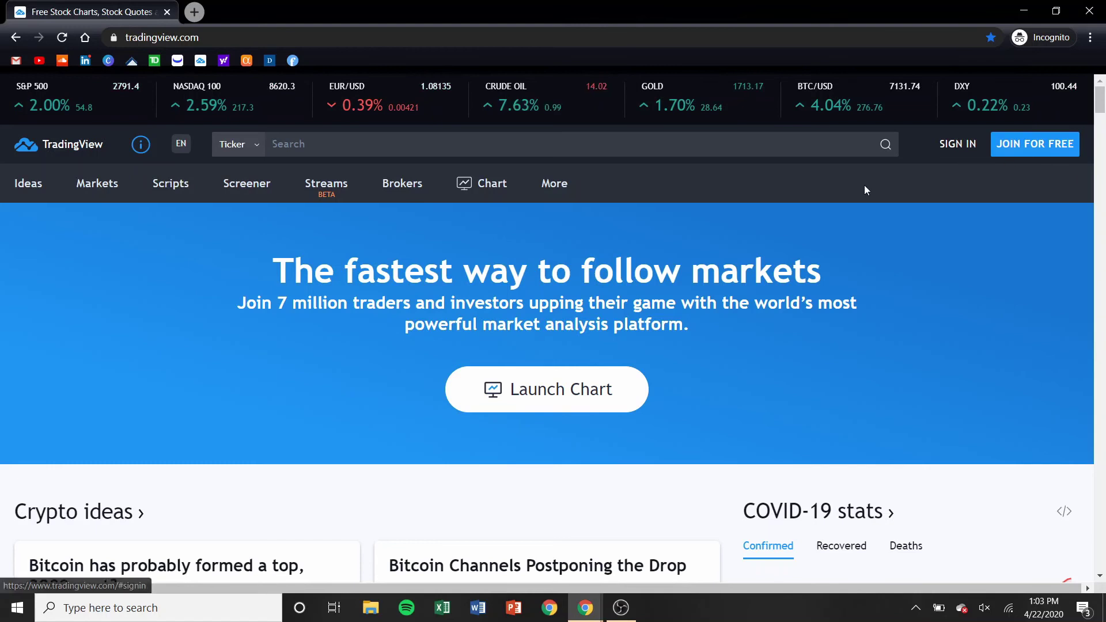
click(757, 150)
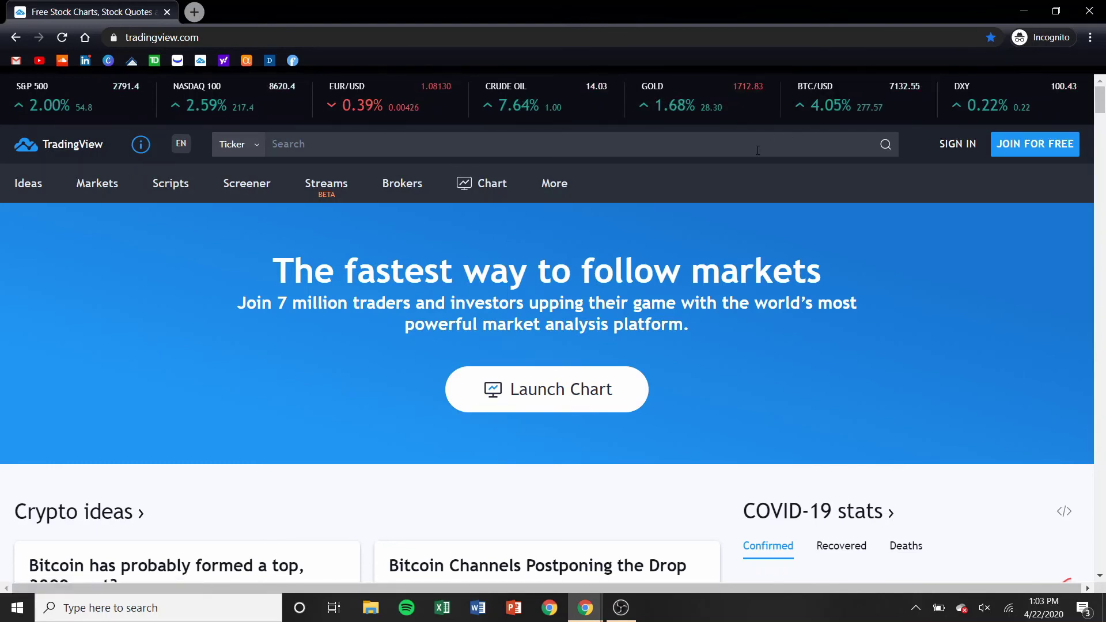
text(ADBE)
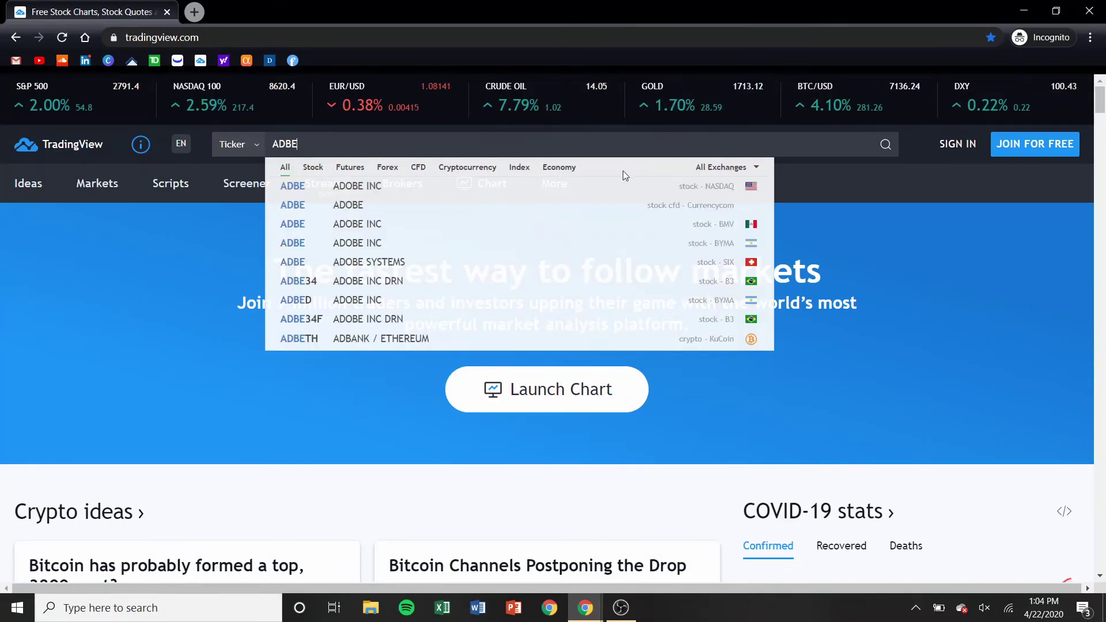
click(407, 187)
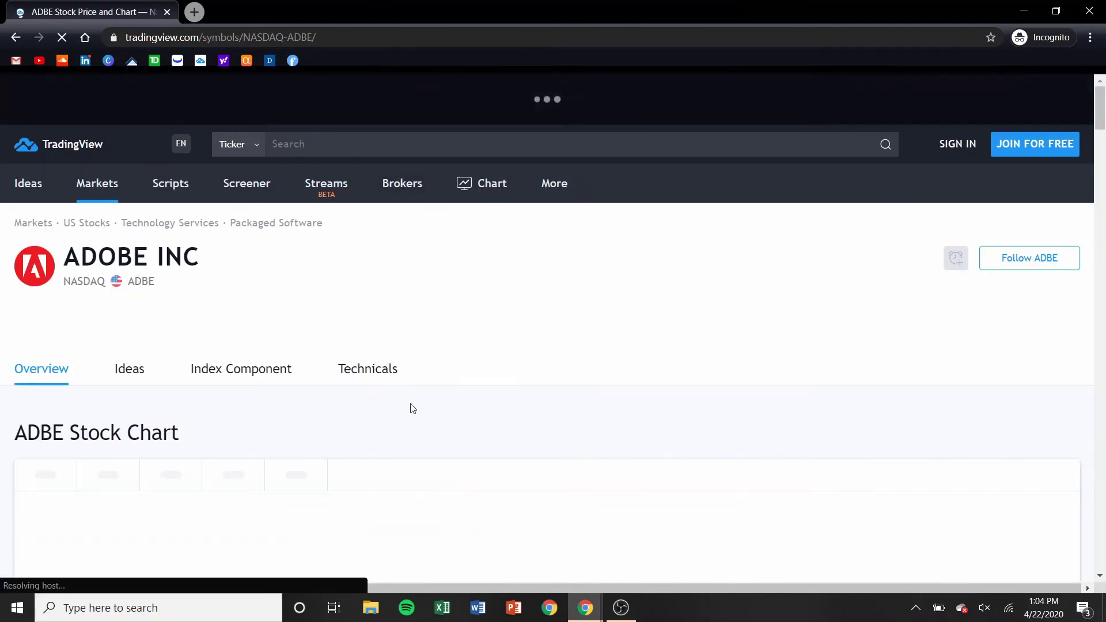
Step: Scroll through the ADBE overview page to view its one-year stock chart at 336.13 USD
scroll(518, 417, down, 2)
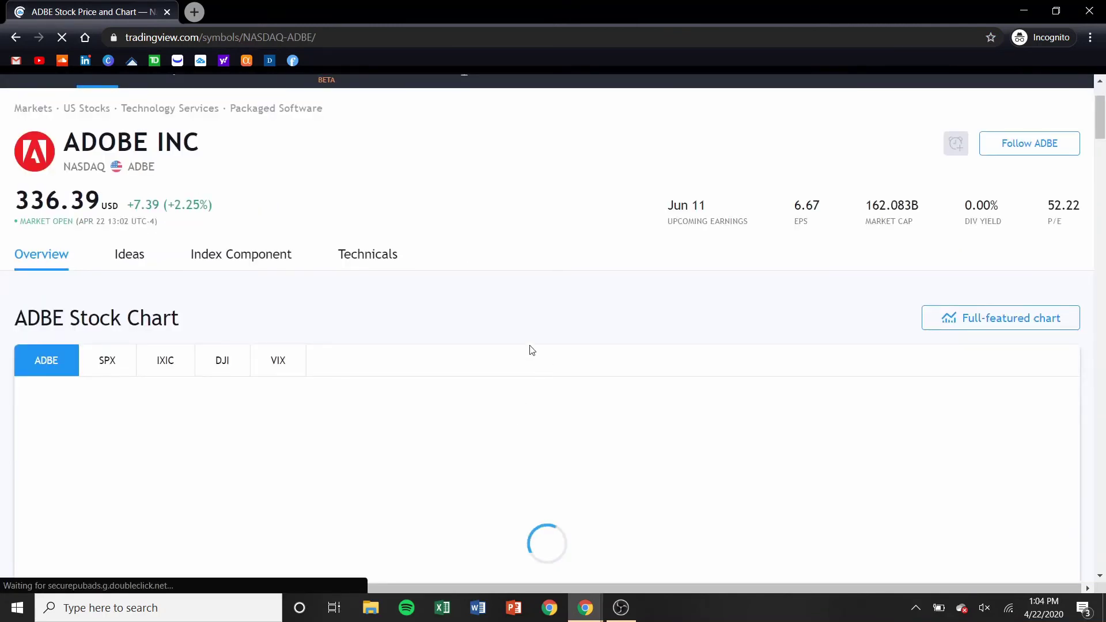
scroll(469, 417, down, 3)
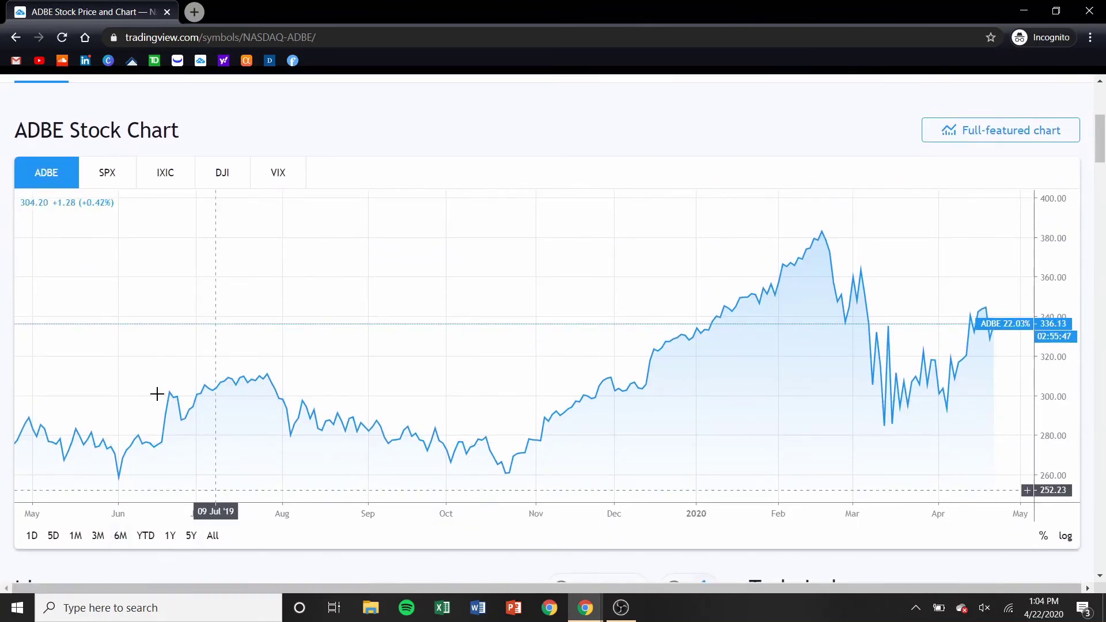
scroll(151, 283, up, 3)
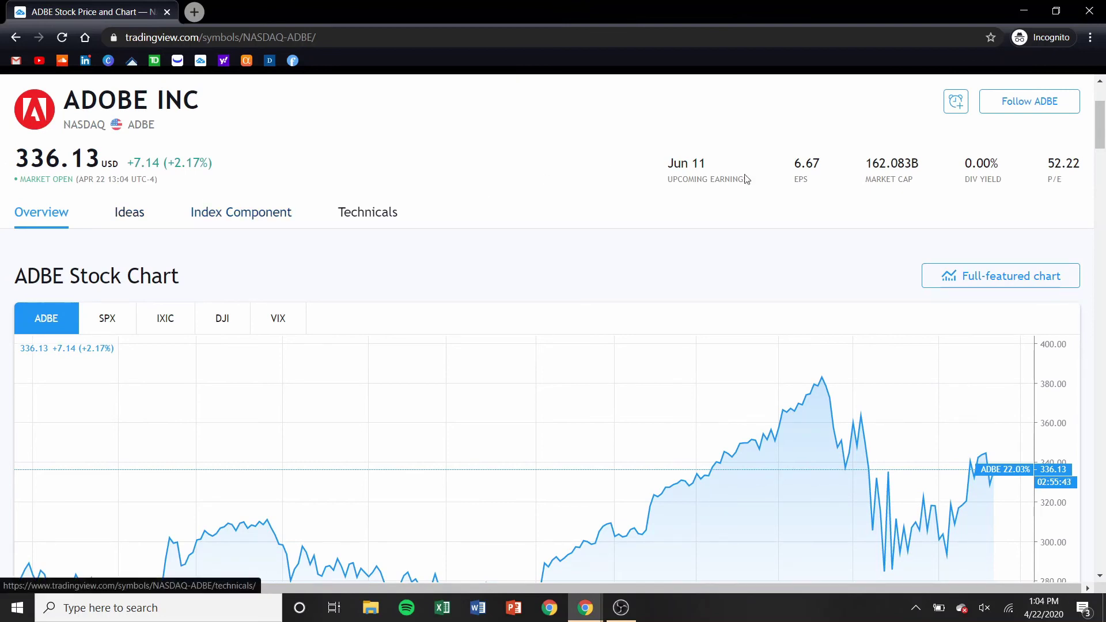
scroll(567, 337, down, 4)
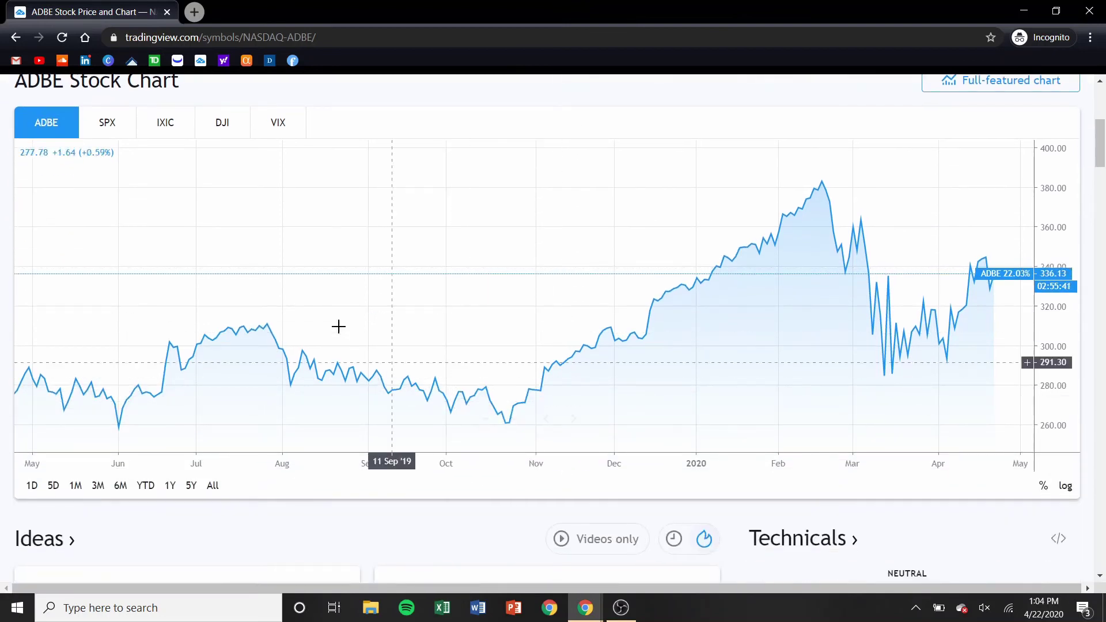
scroll(338, 326, down, 3)
scroll(720, 340, down, 1)
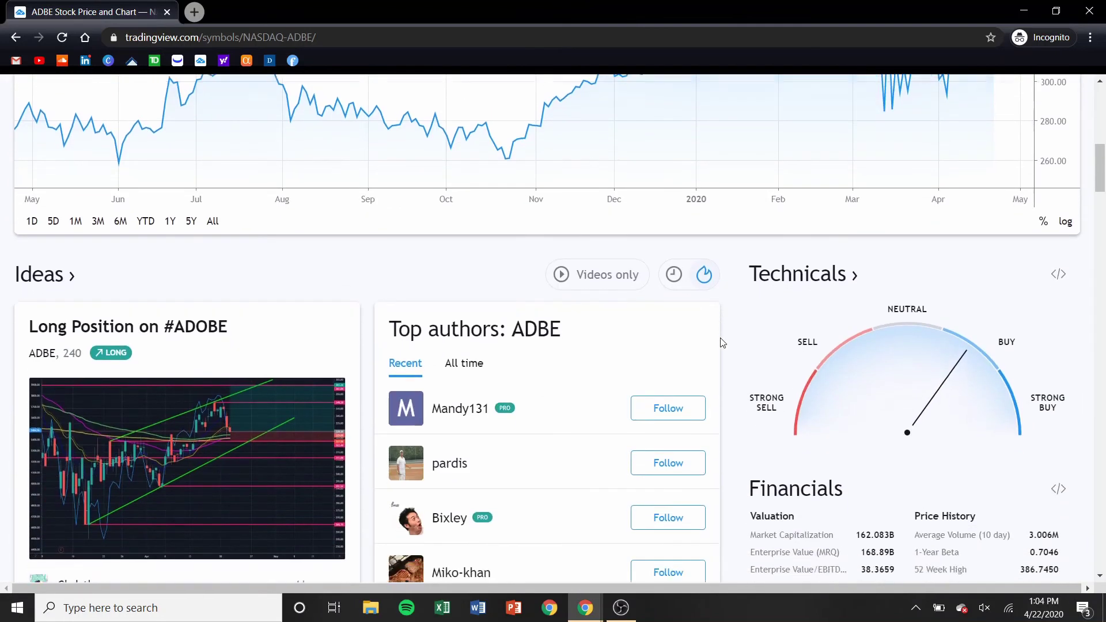
scroll(927, 426, down, 2)
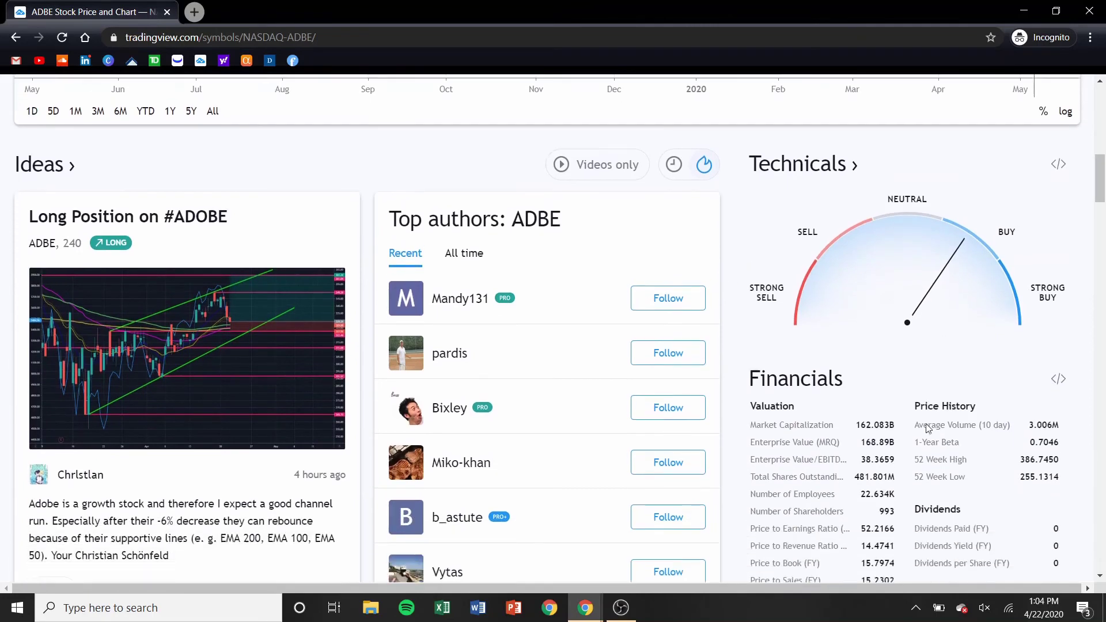
scroll(844, 488, down, 3)
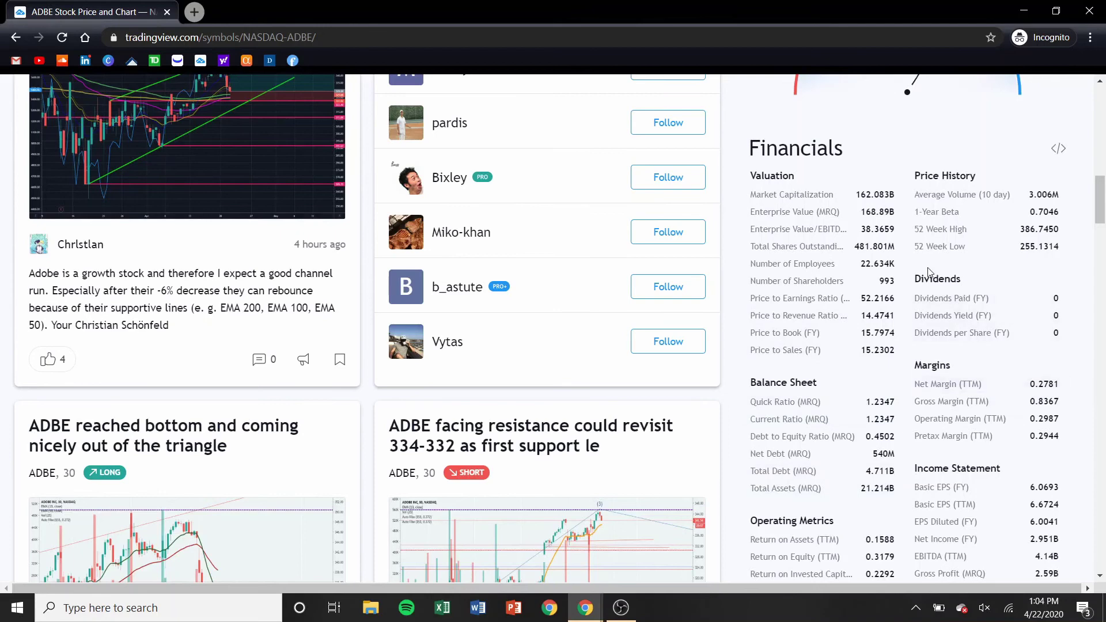
scroll(810, 351, down, 4)
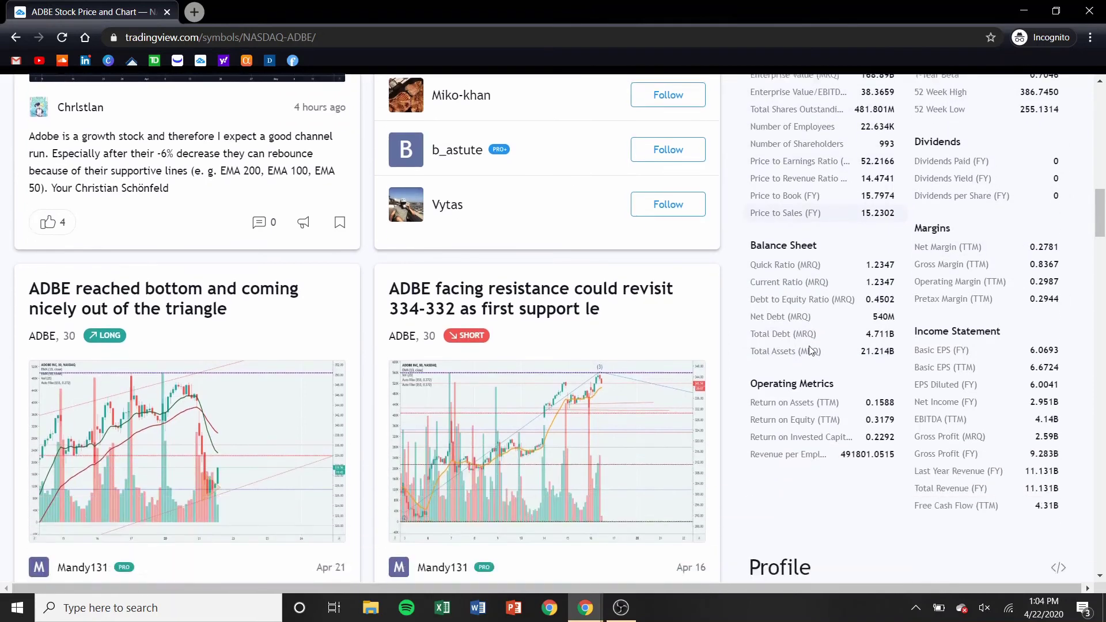
scroll(851, 468, down, 2)
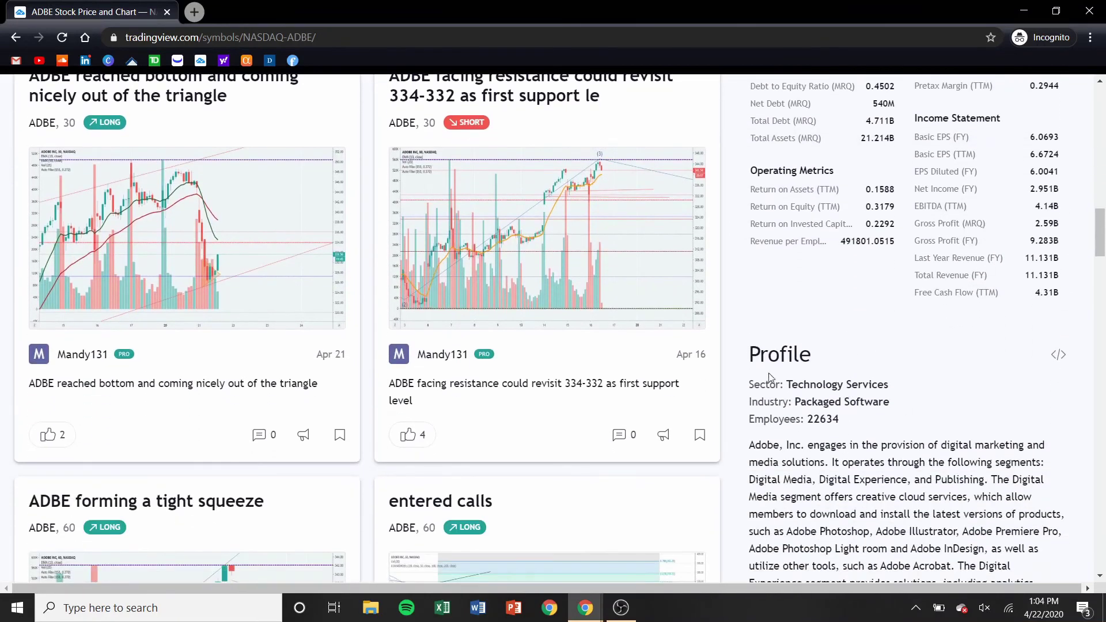
scroll(841, 514, down, 2)
scroll(904, 459, down, 4)
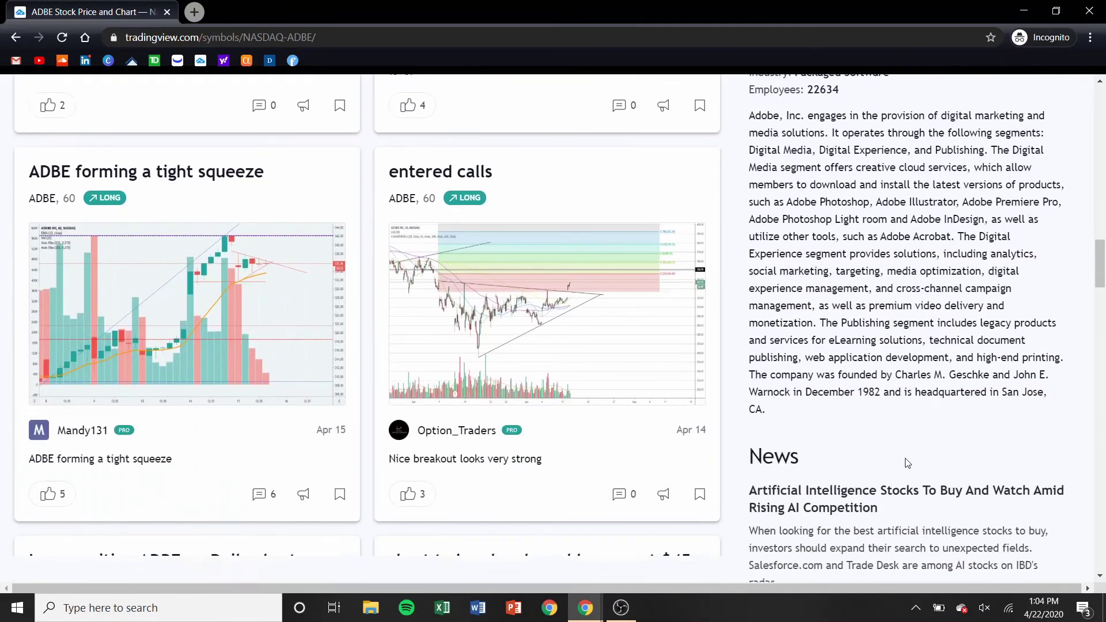
scroll(111, 318, up, 5)
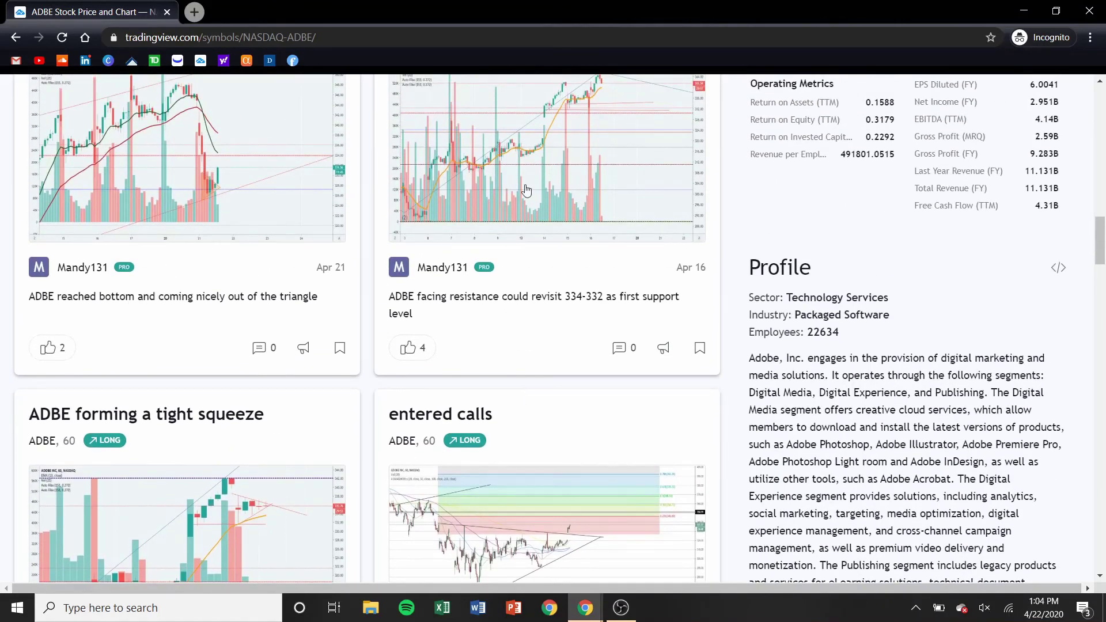
scroll(412, 348, up, 5)
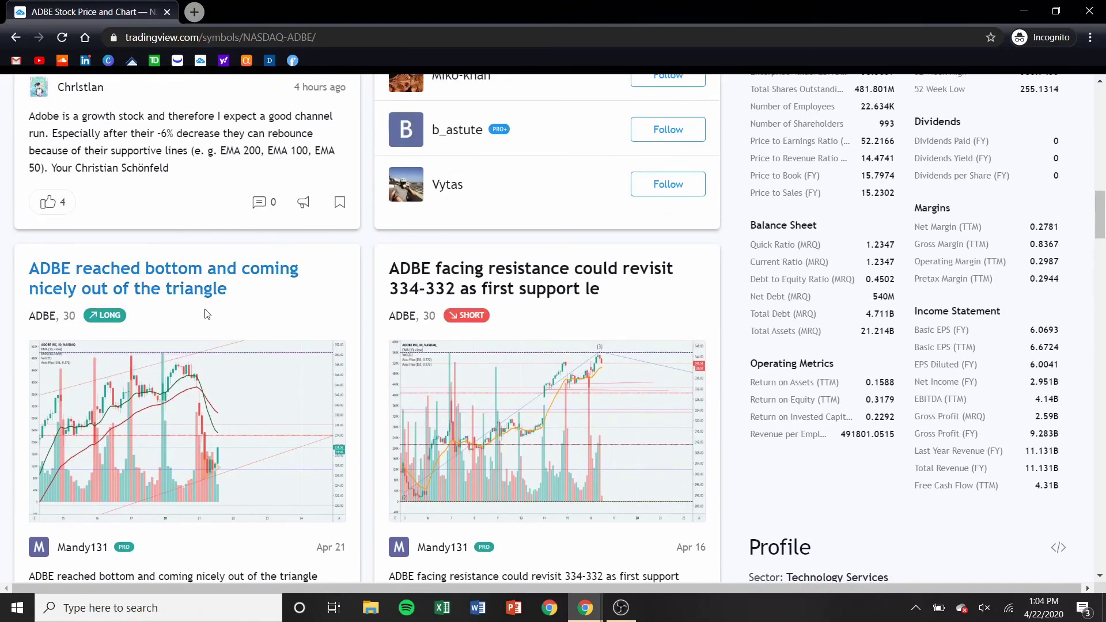
scroll(224, 385, up, 4)
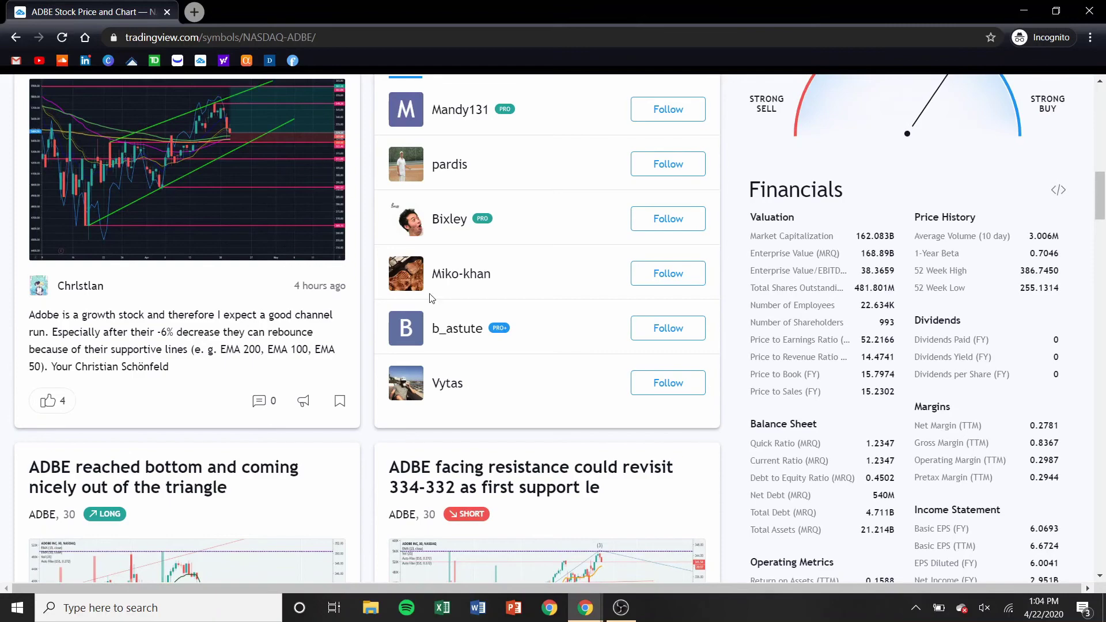
scroll(432, 298, up, 5)
scroll(92, 154, down, 4)
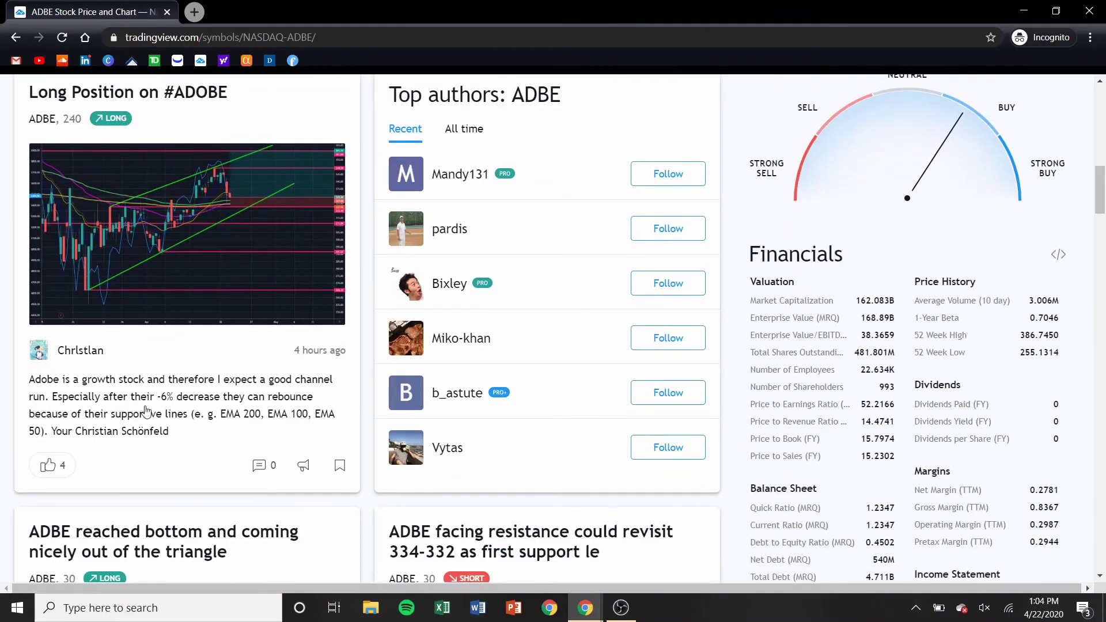
scroll(145, 411, down, 5)
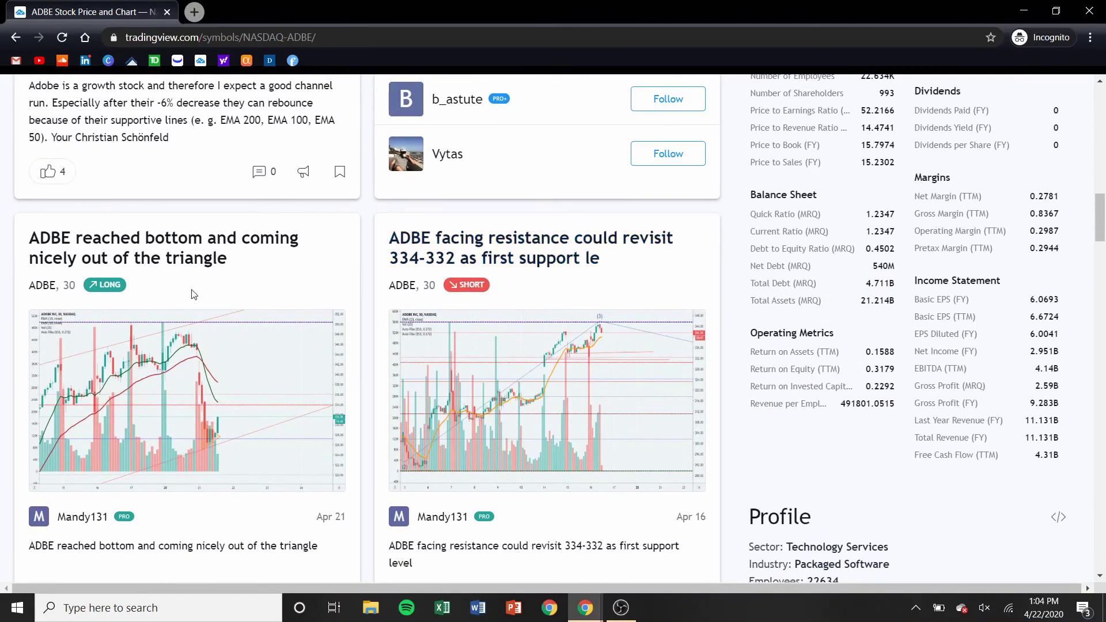
scroll(194, 294, down, 9)
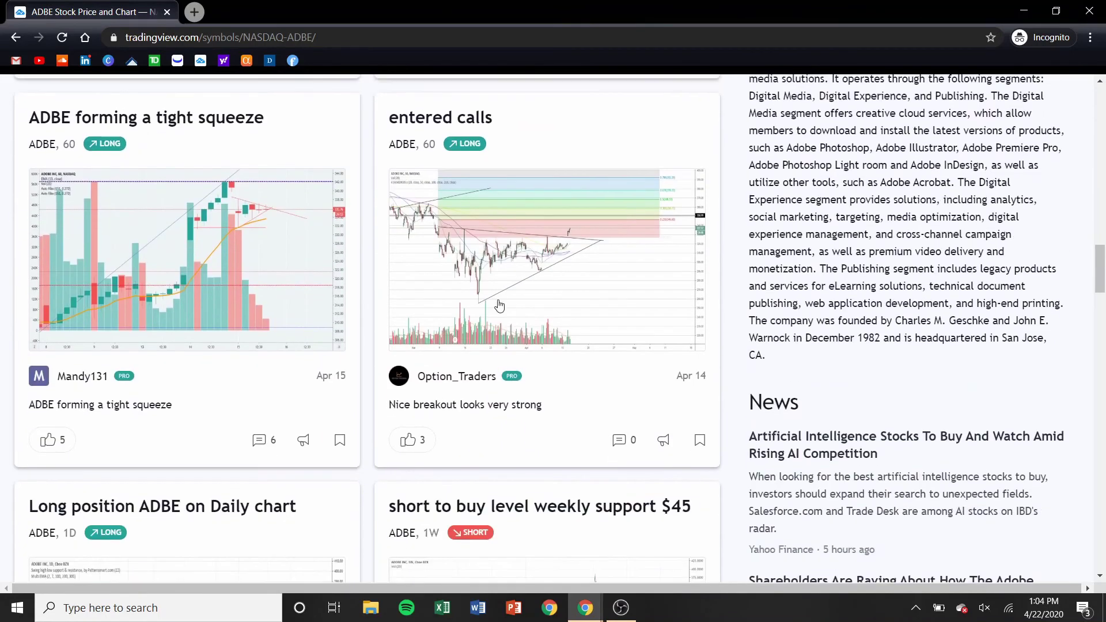
scroll(346, 458, down, 6)
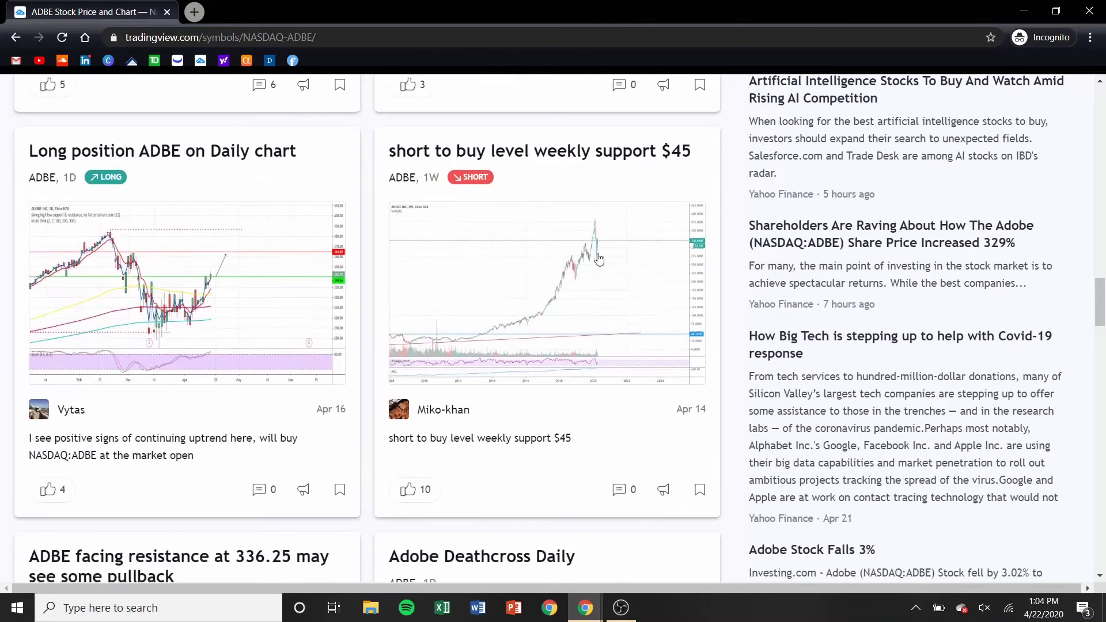
scroll(208, 409, down, 8)
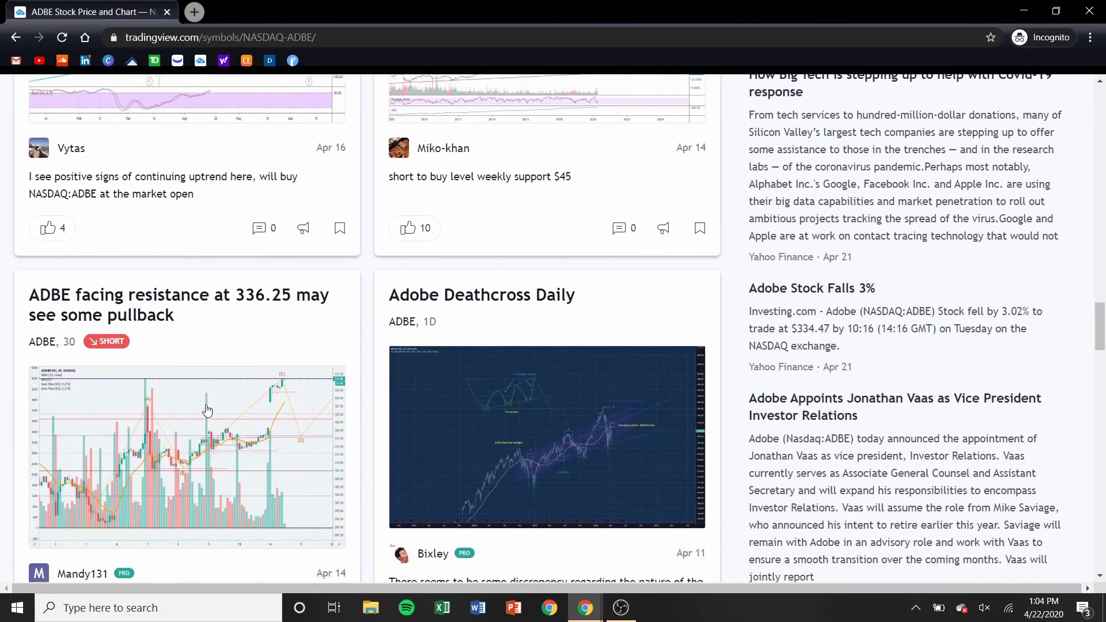
scroll(207, 410, down, 9)
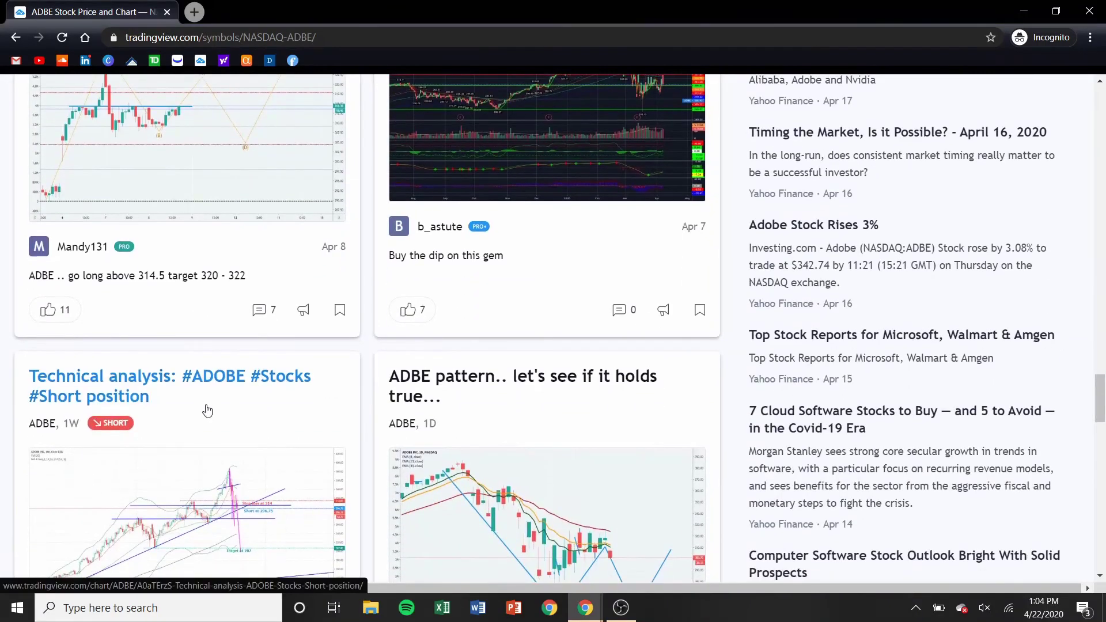
scroll(208, 410, down, 7)
scroll(208, 410, up, 20)
scroll(208, 409, up, 15)
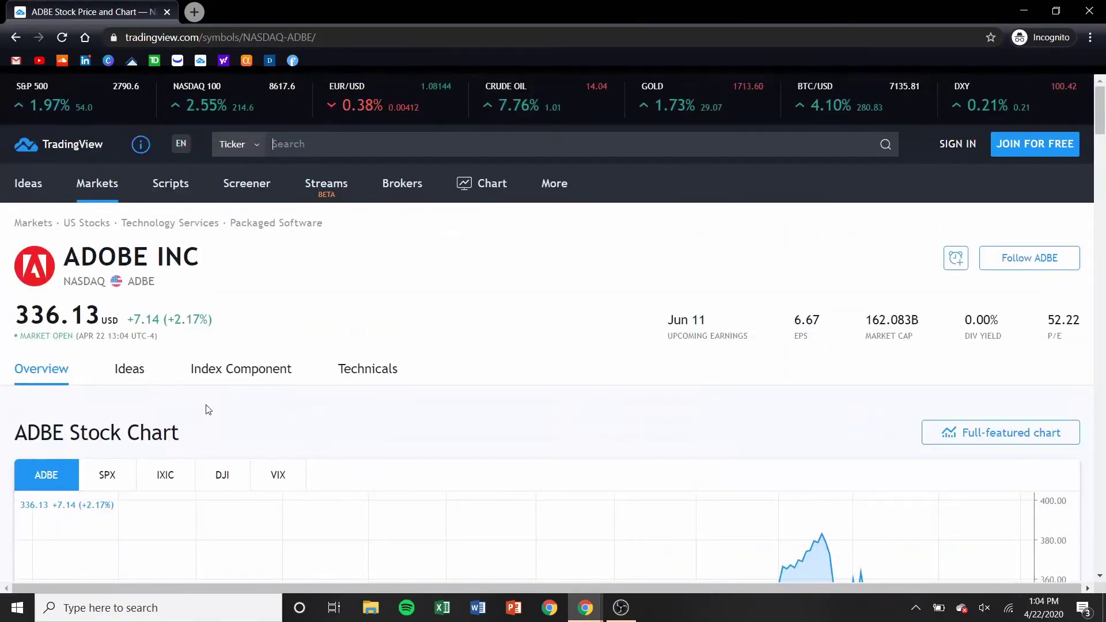
scroll(340, 390, down, 4)
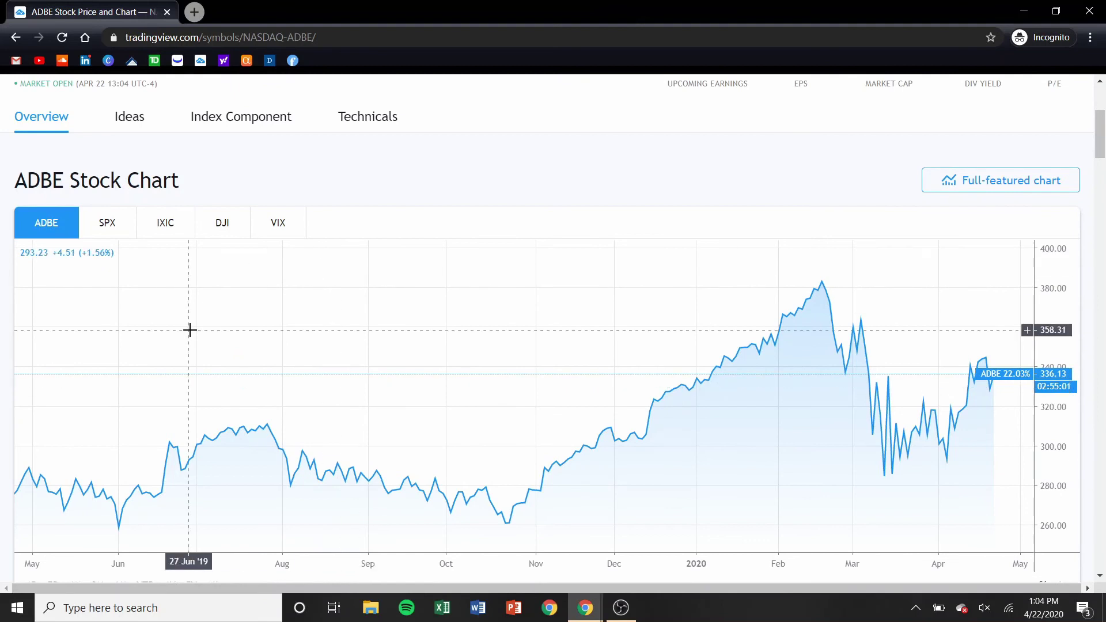
Step: Open ADBE in the full-featured chart and try the Area style before returning to candles
click(959, 184)
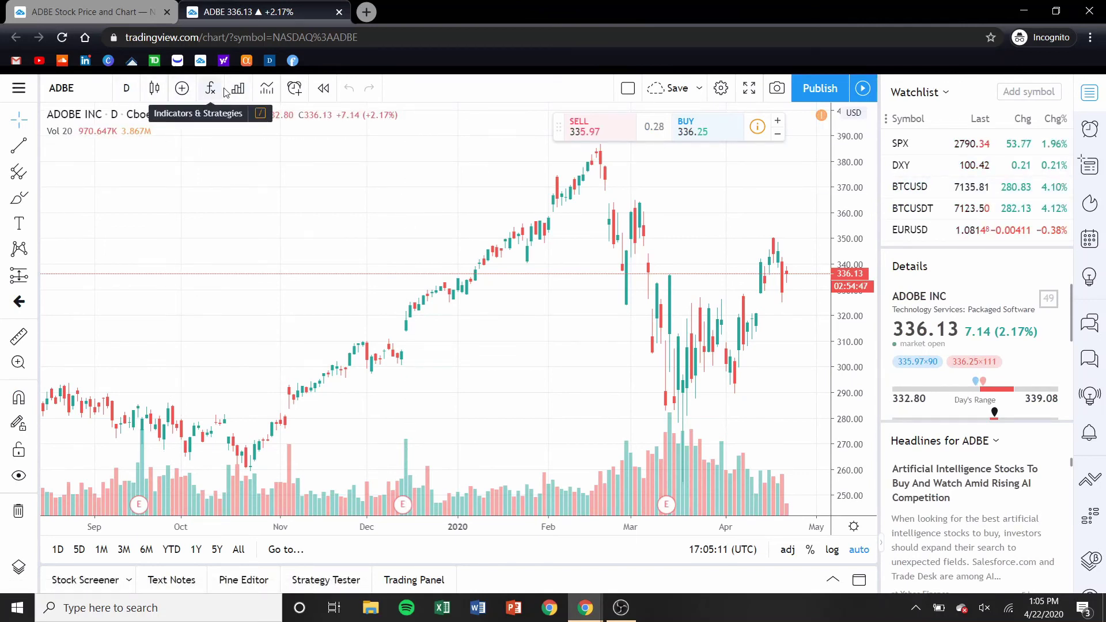
click(154, 87)
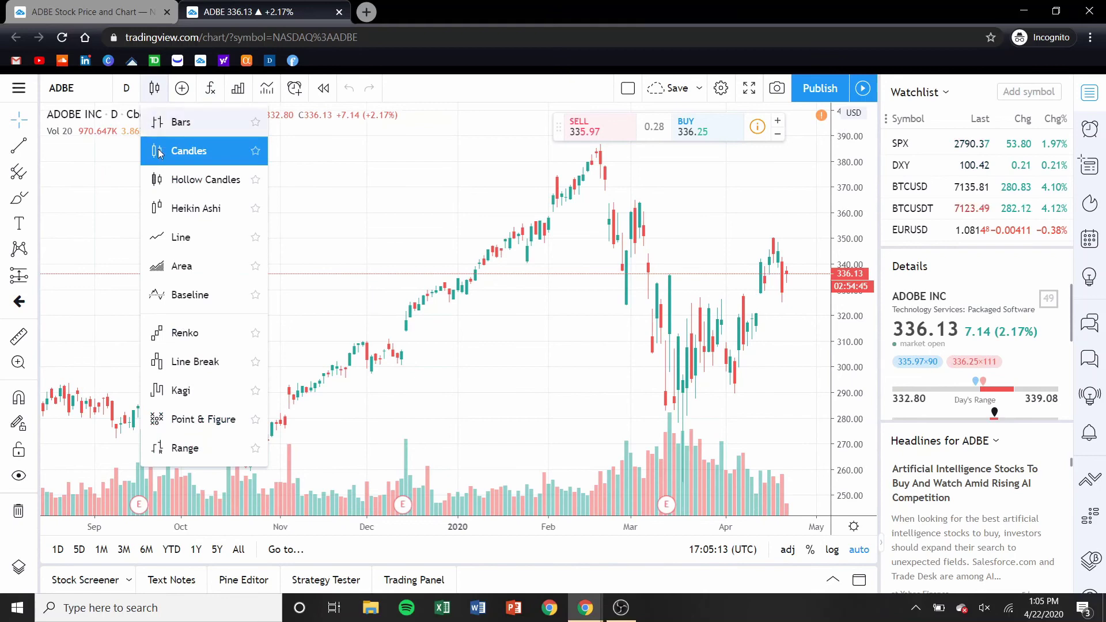
click(182, 264)
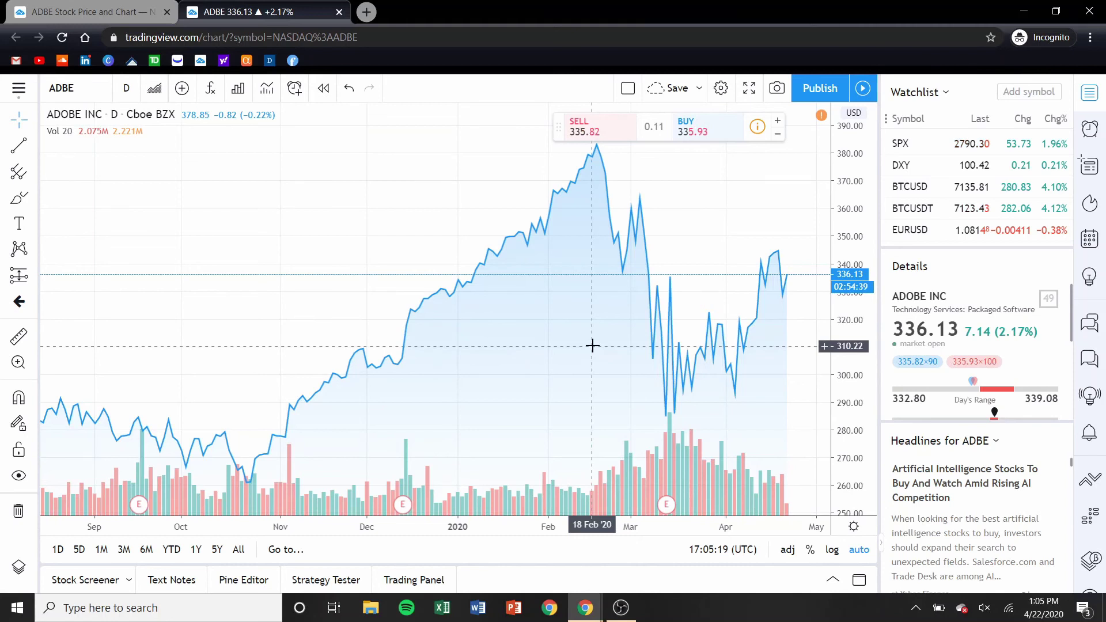
click(155, 89)
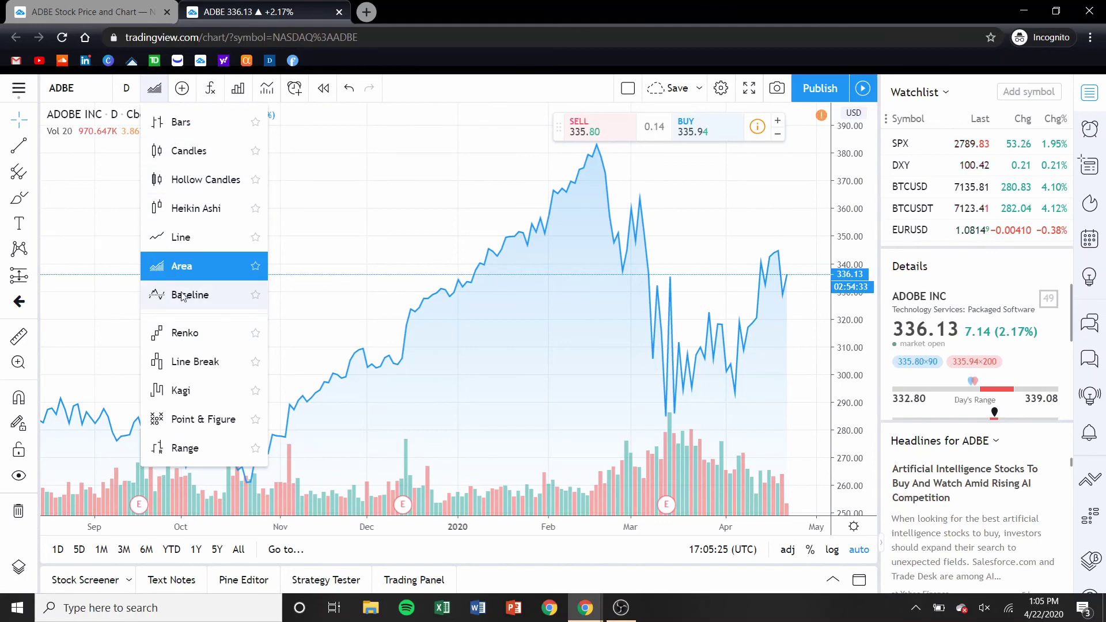
click(199, 154)
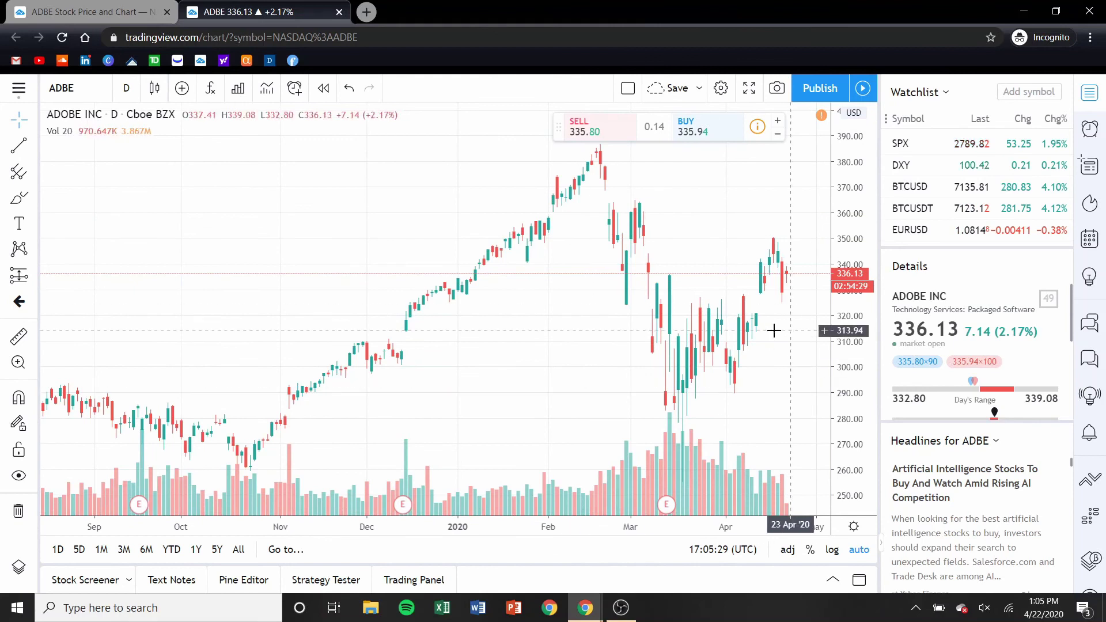
Step: Try the Bars chart style, then switch back to candles
click(154, 88)
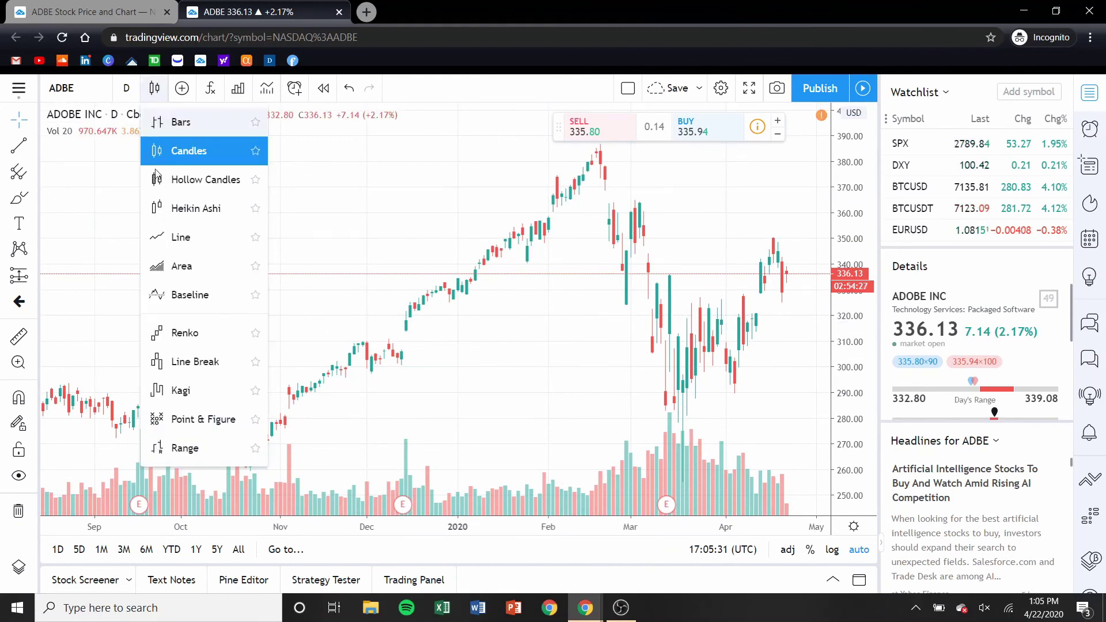
click(180, 122)
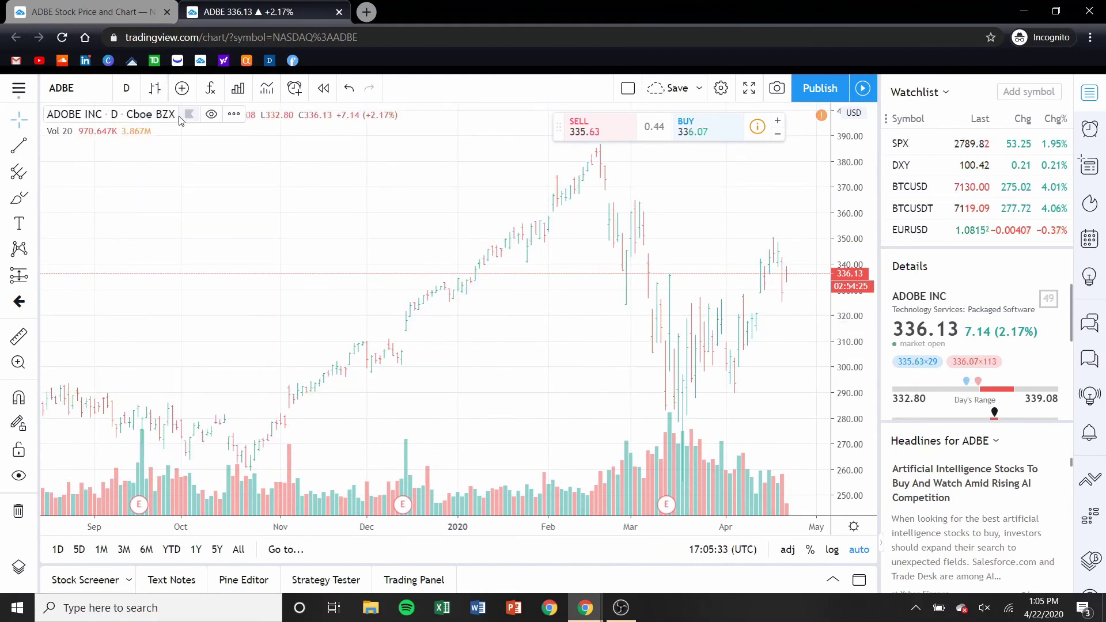
click(154, 88)
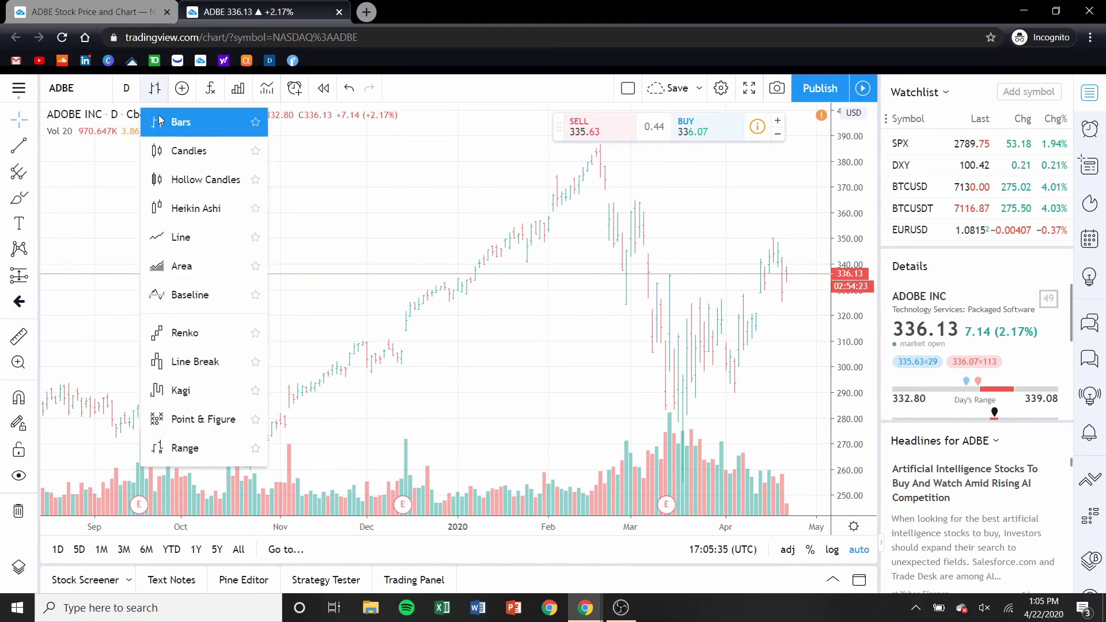
click(172, 148)
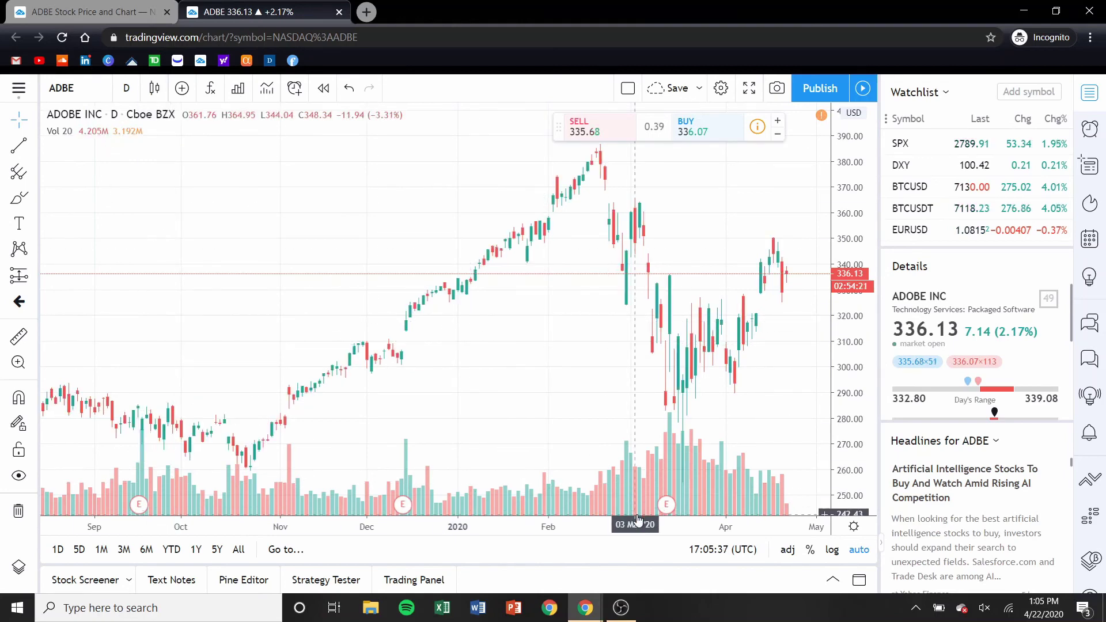
Step: Zoom the chart to January–April 2020 with a 220–400 price range
drag(632, 523, 444, 523)
mouse_move(845, 387)
mouse_down()
mouse_move(856, 311)
mouse_move(857, 403)
mouse_up()
drag(559, 345, 588, 346)
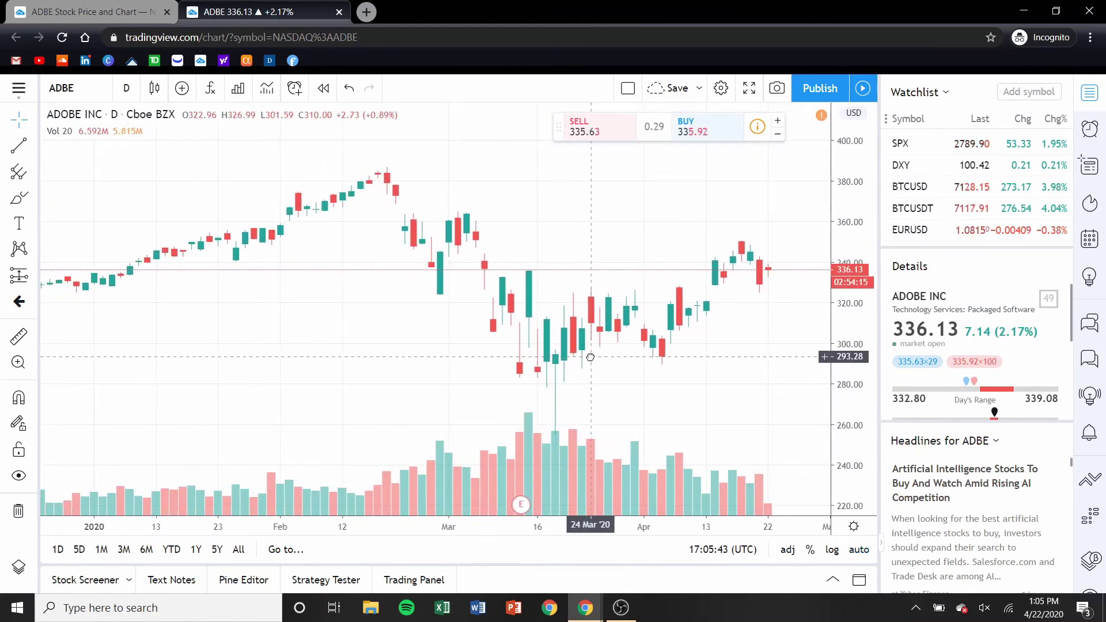
Step: Search indicators for 'moving a' and add Moving Average to the ADBE chart twice
click(211, 90)
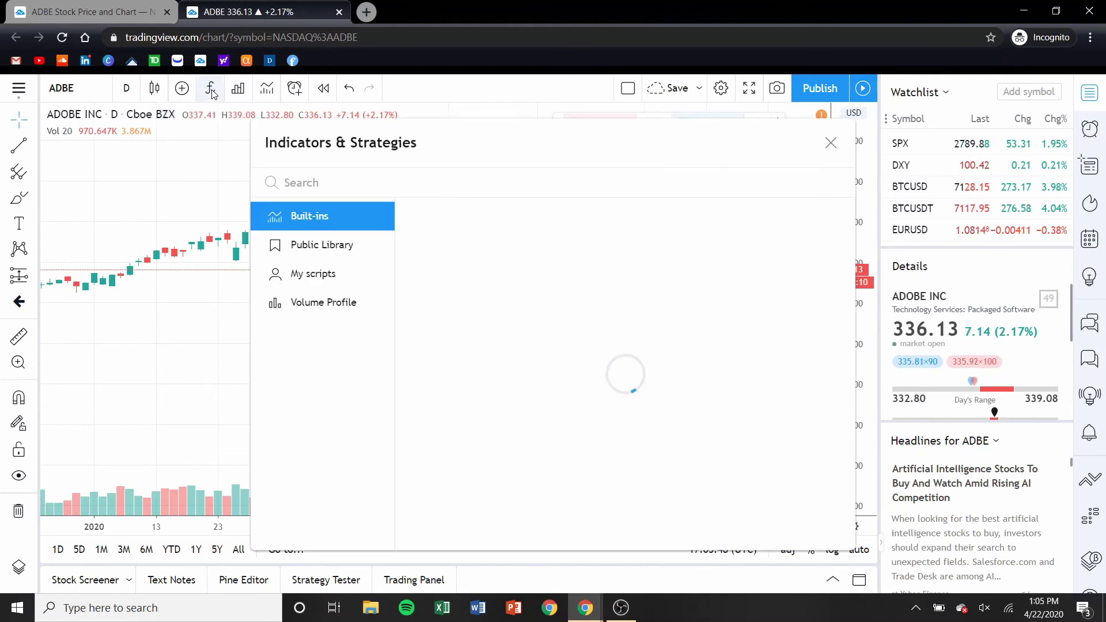
click(330, 184)
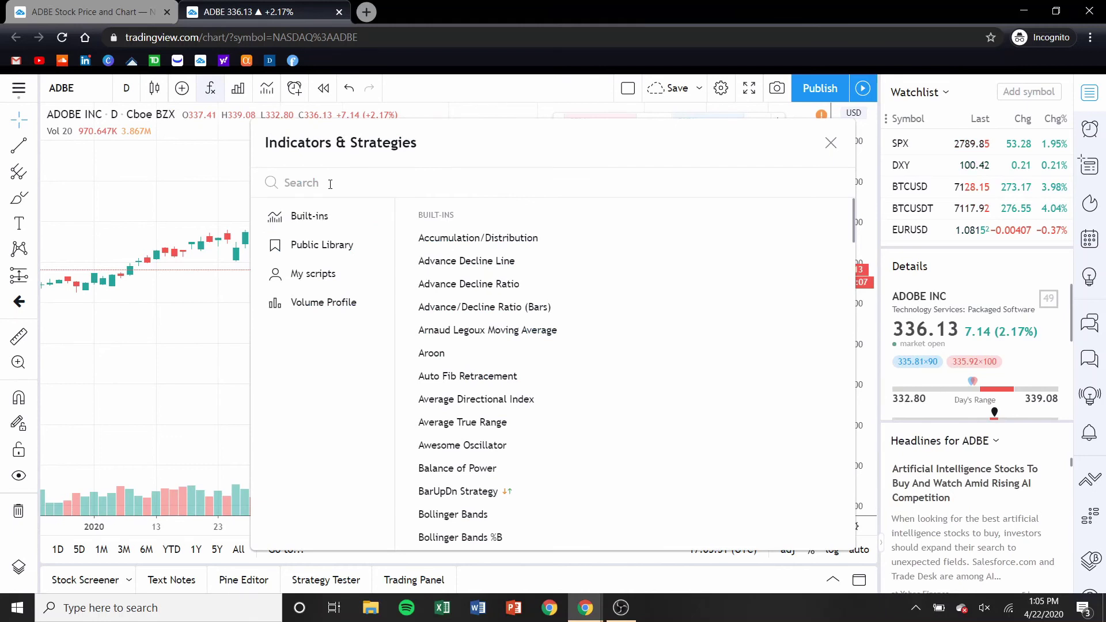
text(mov)
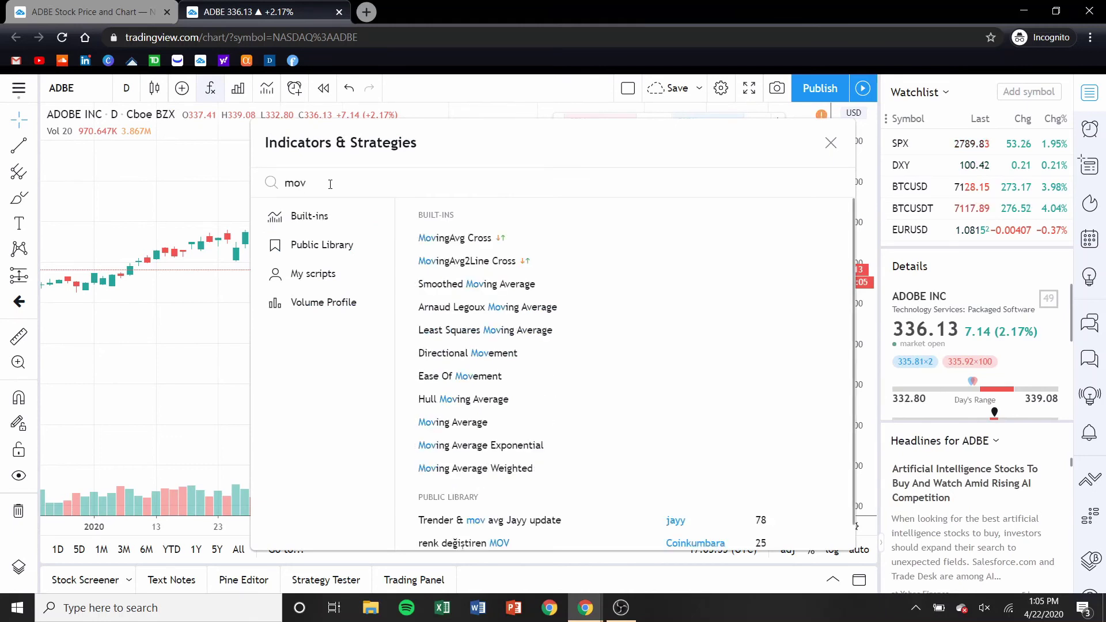
text(ing a)
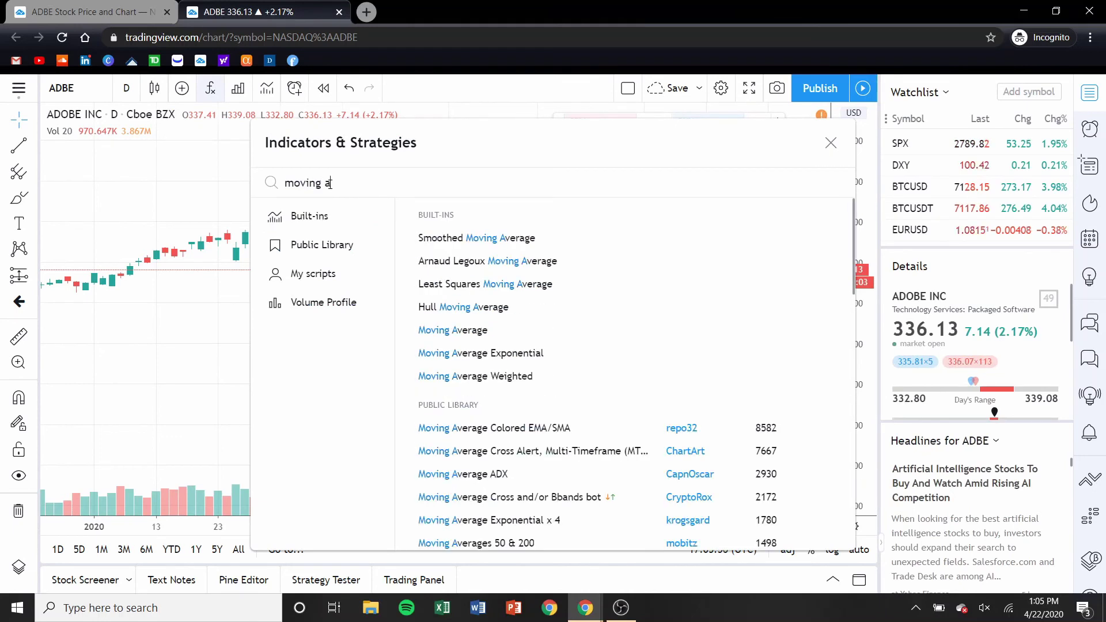
click(444, 334)
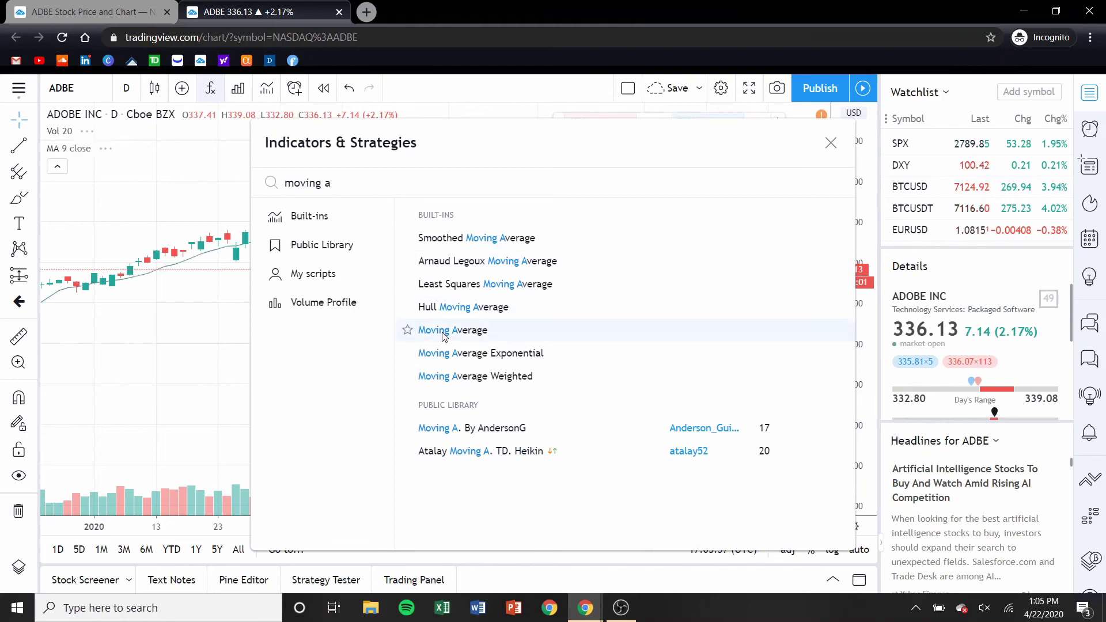
click(444, 335)
click(156, 328)
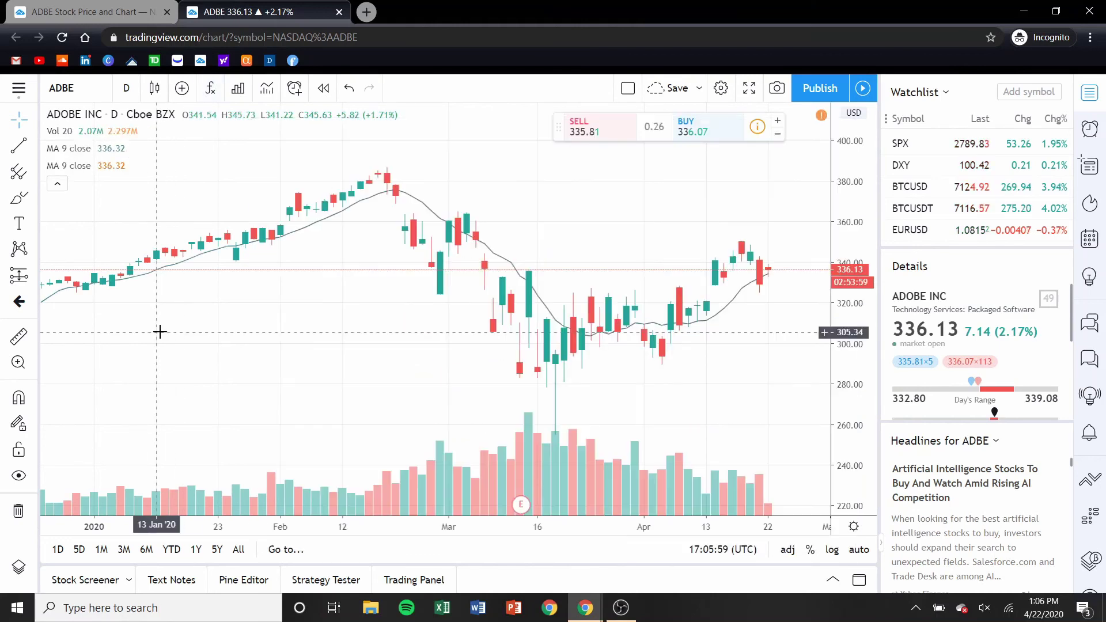
Step: Set the first moving average's Length to 100 in its settings
mouse_move(68, 150)
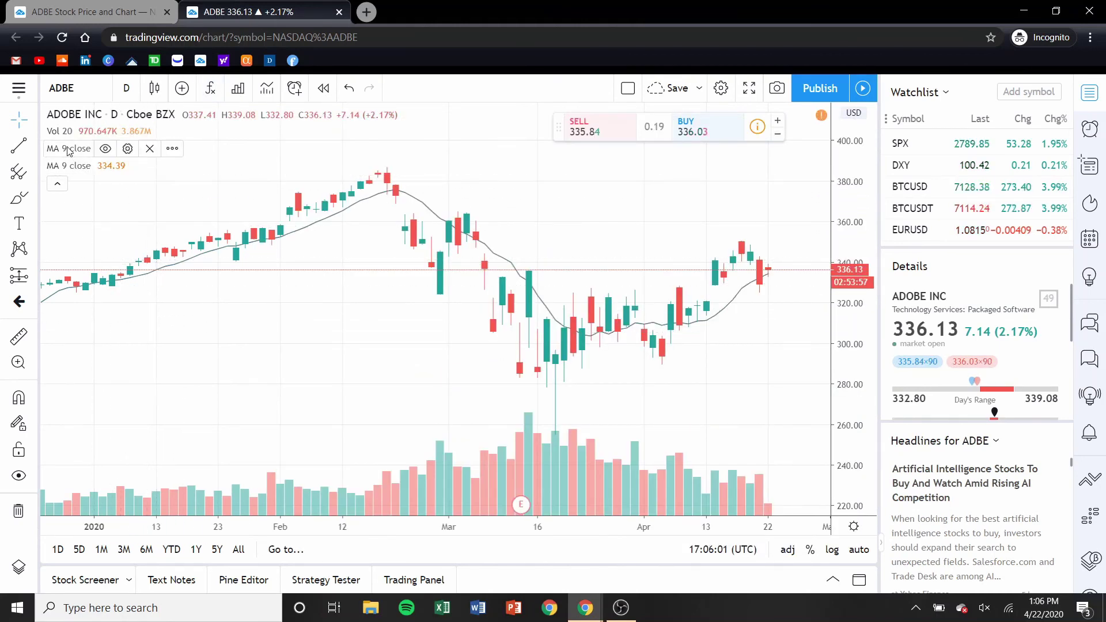
click(127, 150)
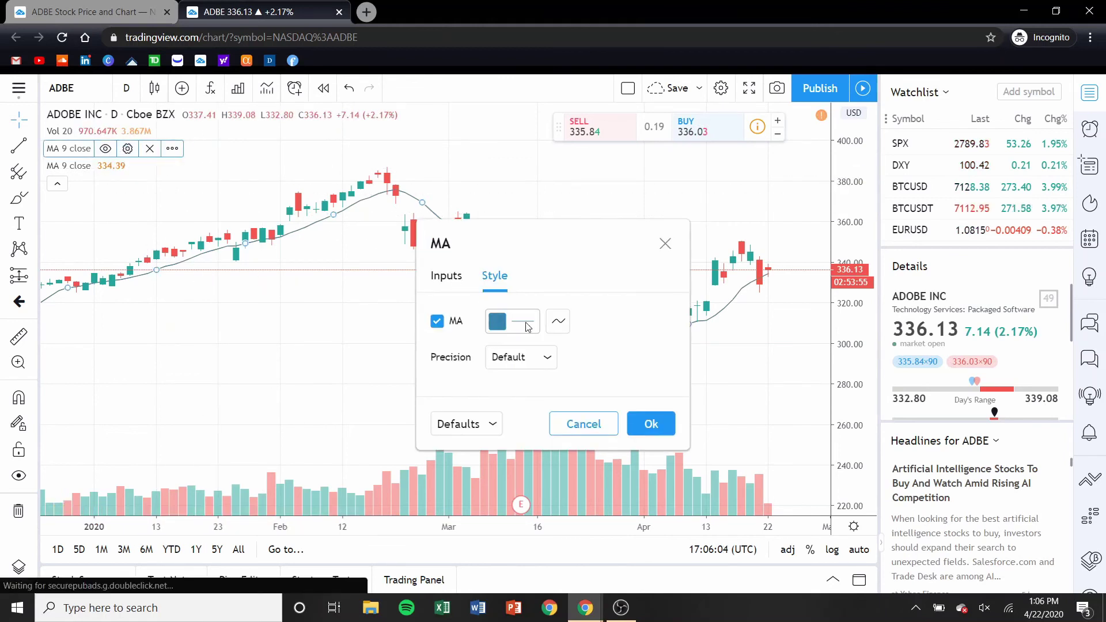
click(446, 276)
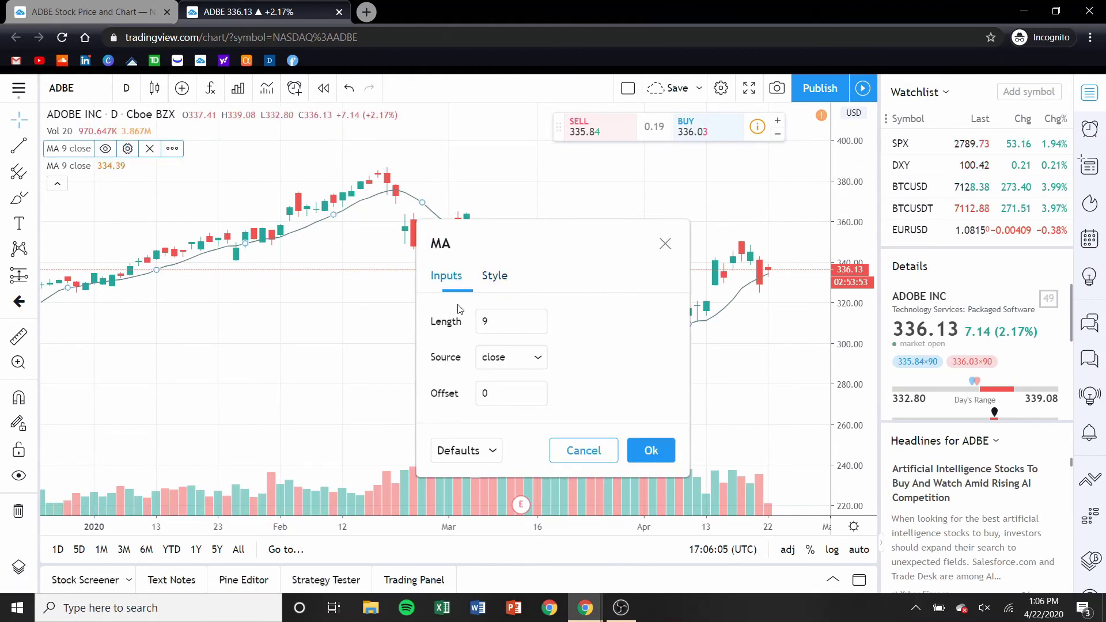
click(502, 320)
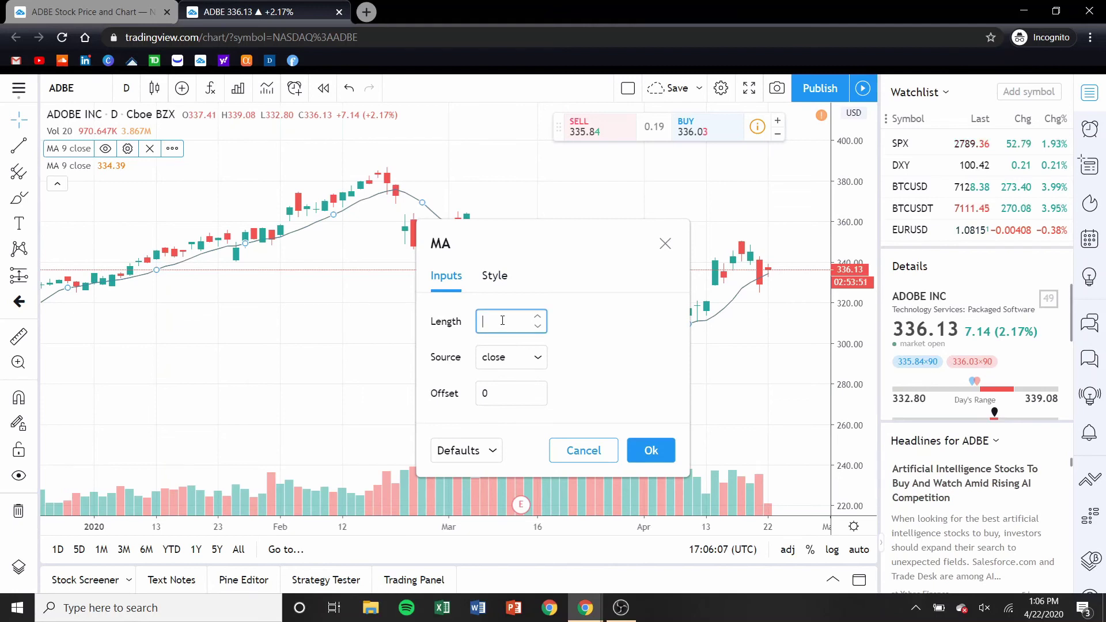
text(10)
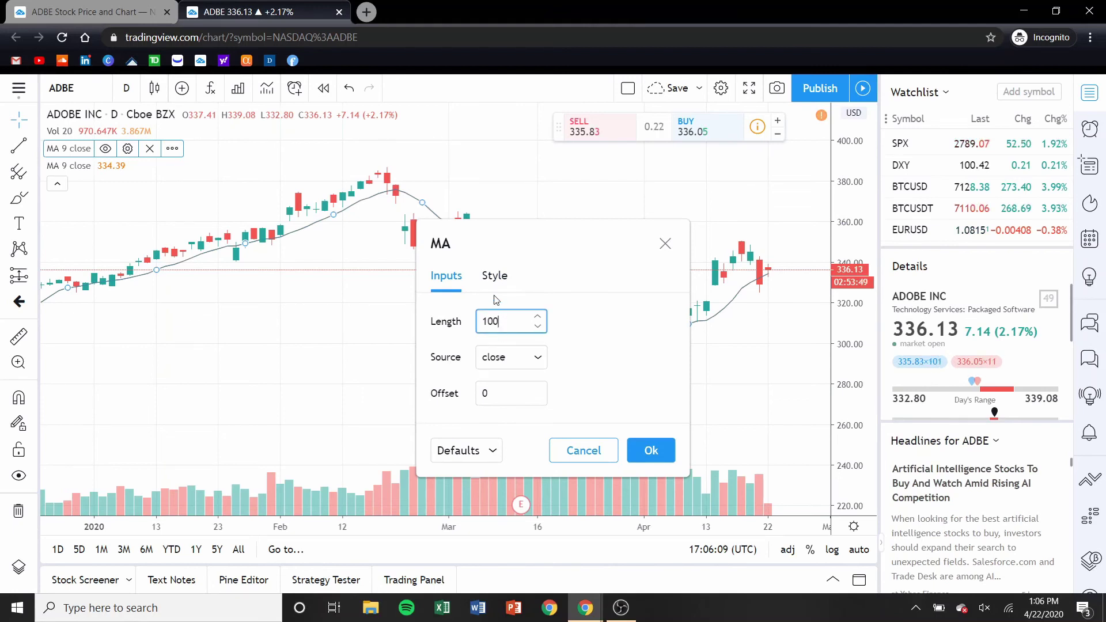
text(0)
Step: Look through the Style options and Defaults menu unchanged, then confirm the 100-period average
click(494, 276)
click(530, 322)
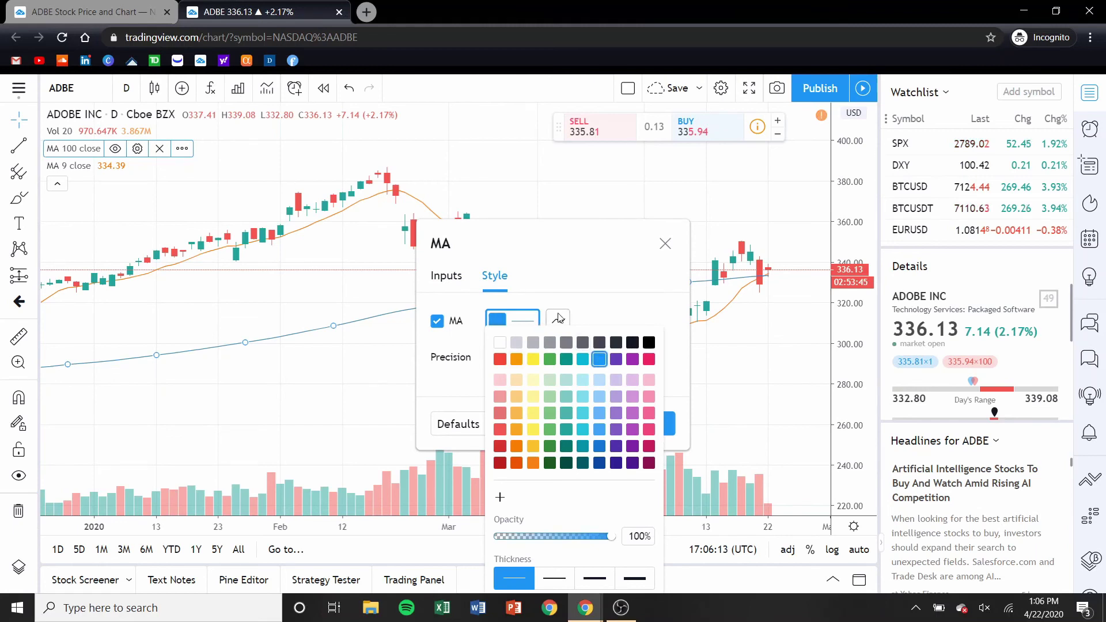
click(557, 321)
click(569, 340)
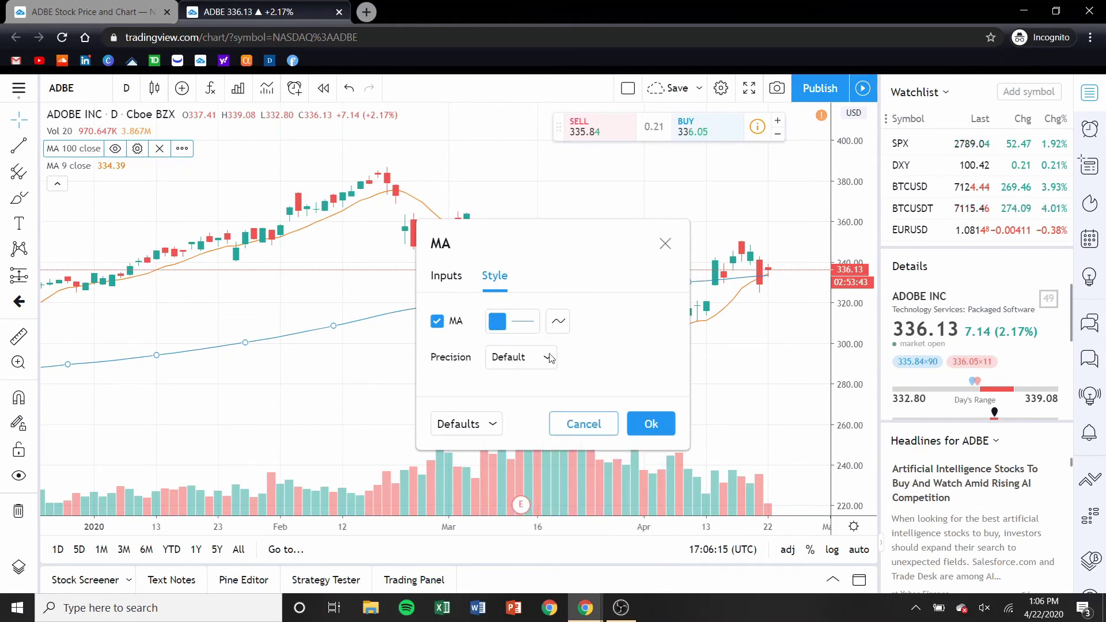
click(489, 424)
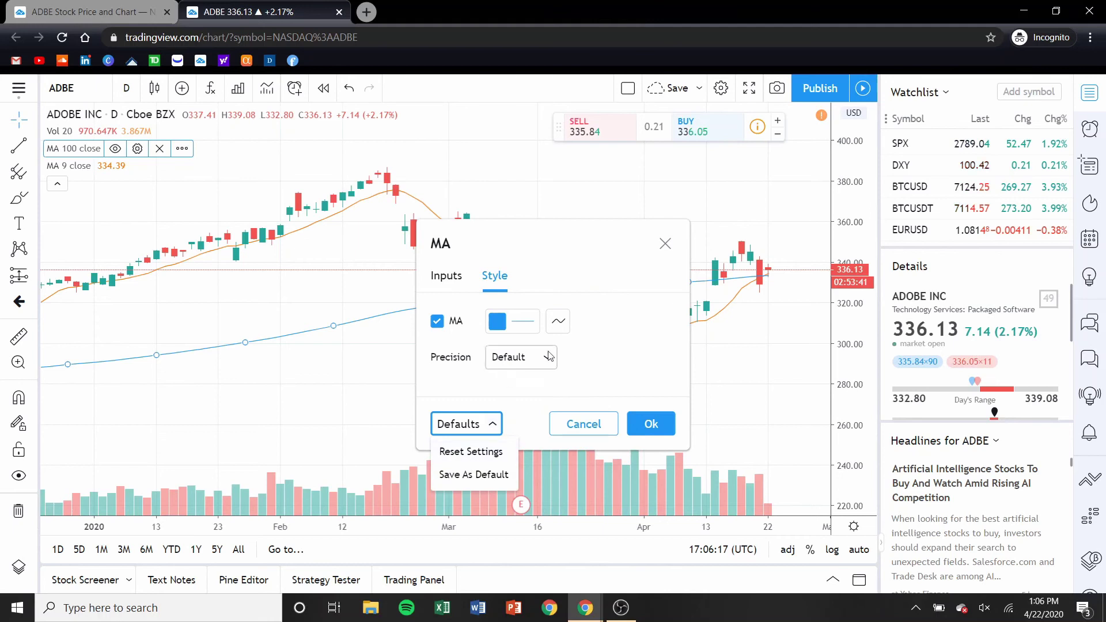
click(442, 278)
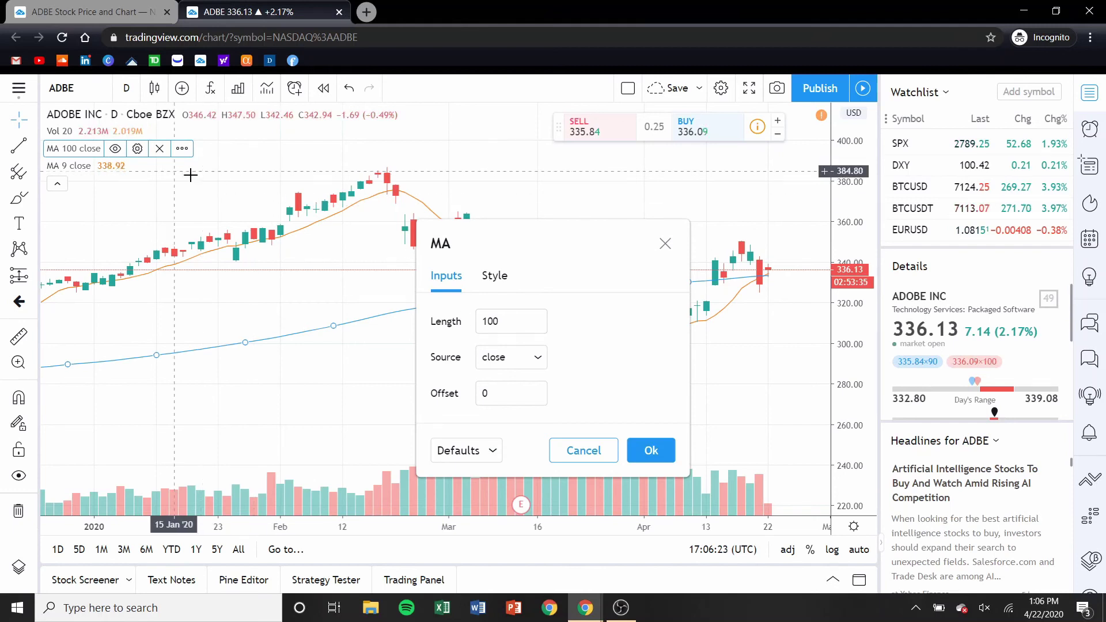
click(509, 282)
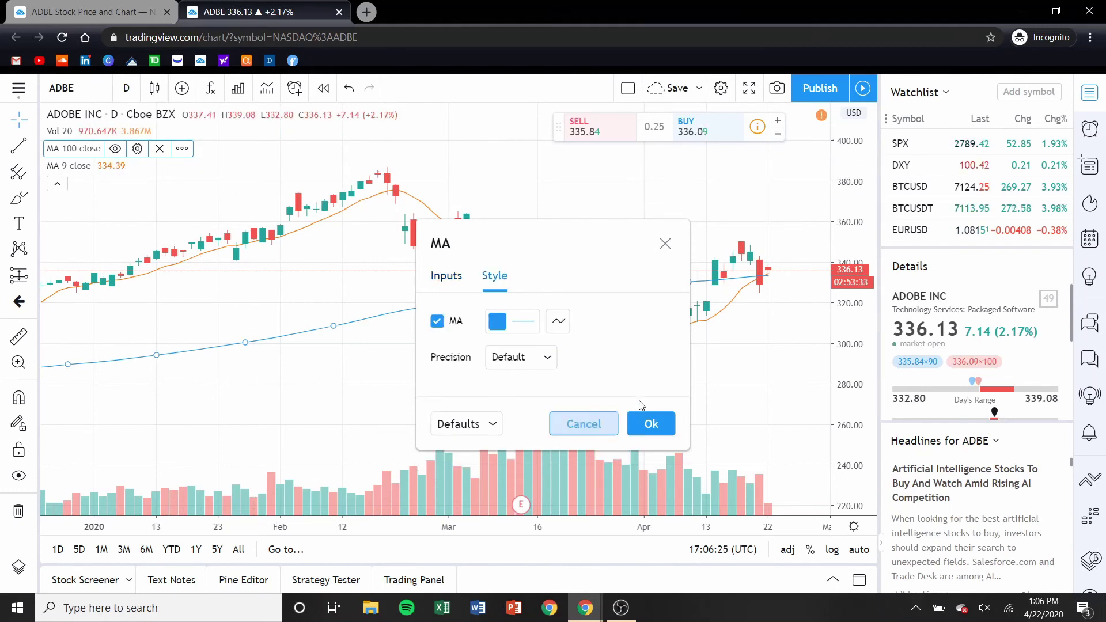
click(657, 422)
Step: Make the MA 9 line red with Length 200 and apply it
mouse_move(111, 170)
click(128, 166)
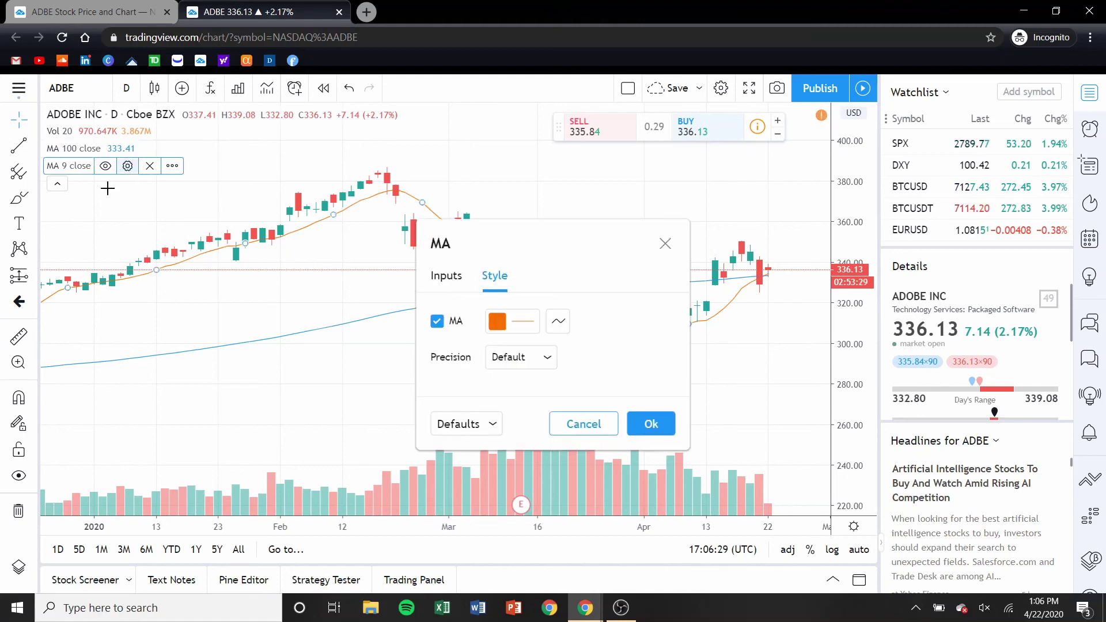
click(512, 323)
click(499, 360)
click(442, 277)
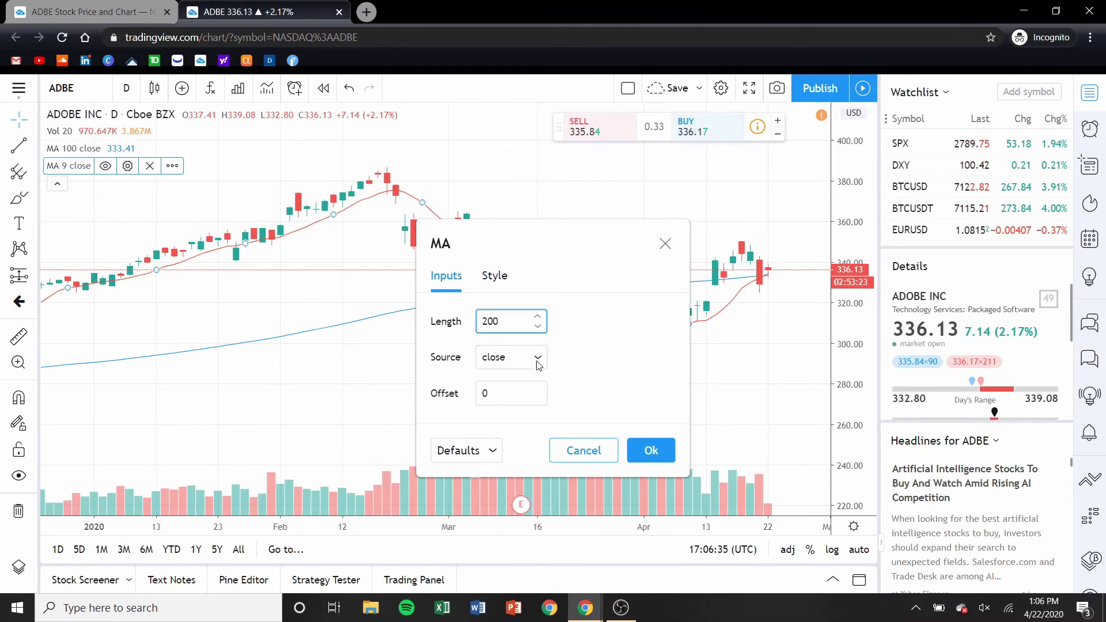
click(650, 452)
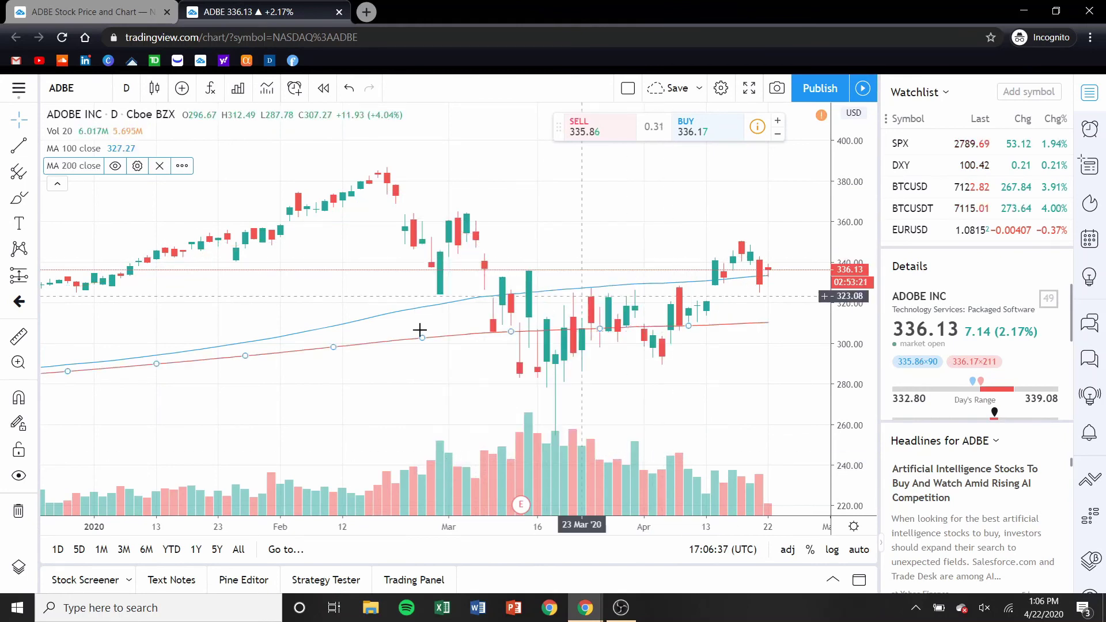
drag(283, 369, 363, 369)
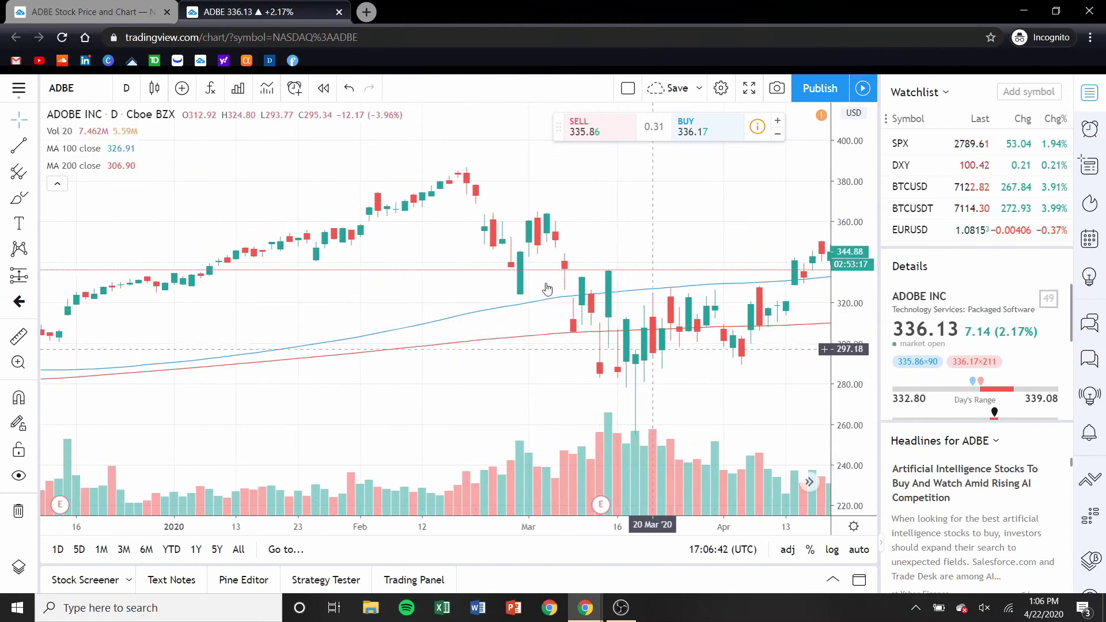
Step: Replace ADBE with QQQ as the chart symbol
click(82, 90)
key(BackSpace)
key(BackSpace)
key(BackSpace)
key(BackSpace)
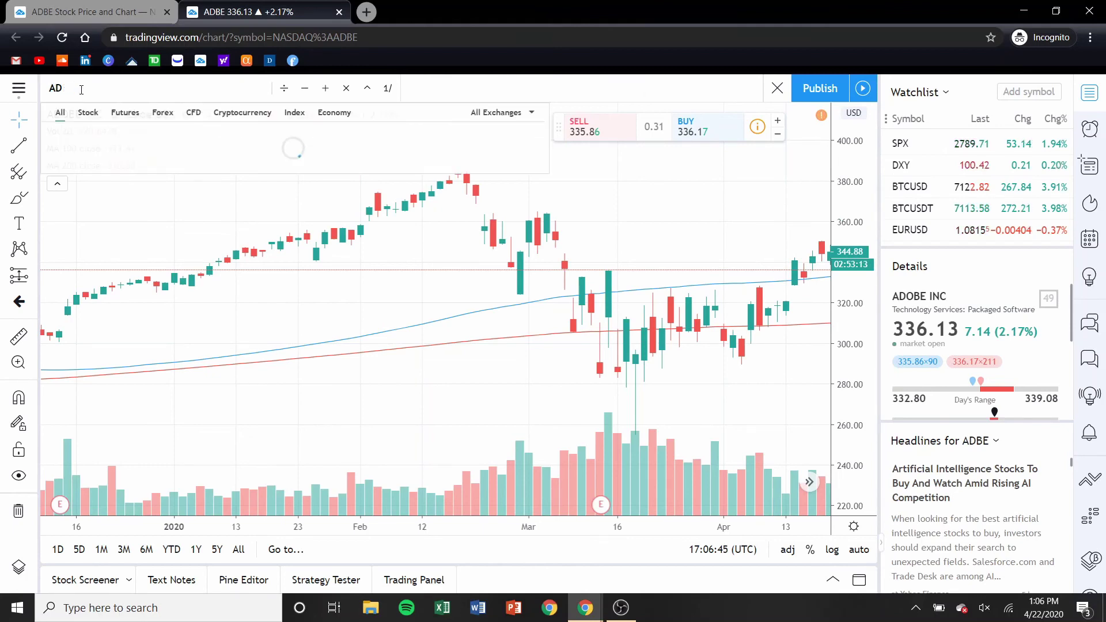
text(QQQ)
key(Return)
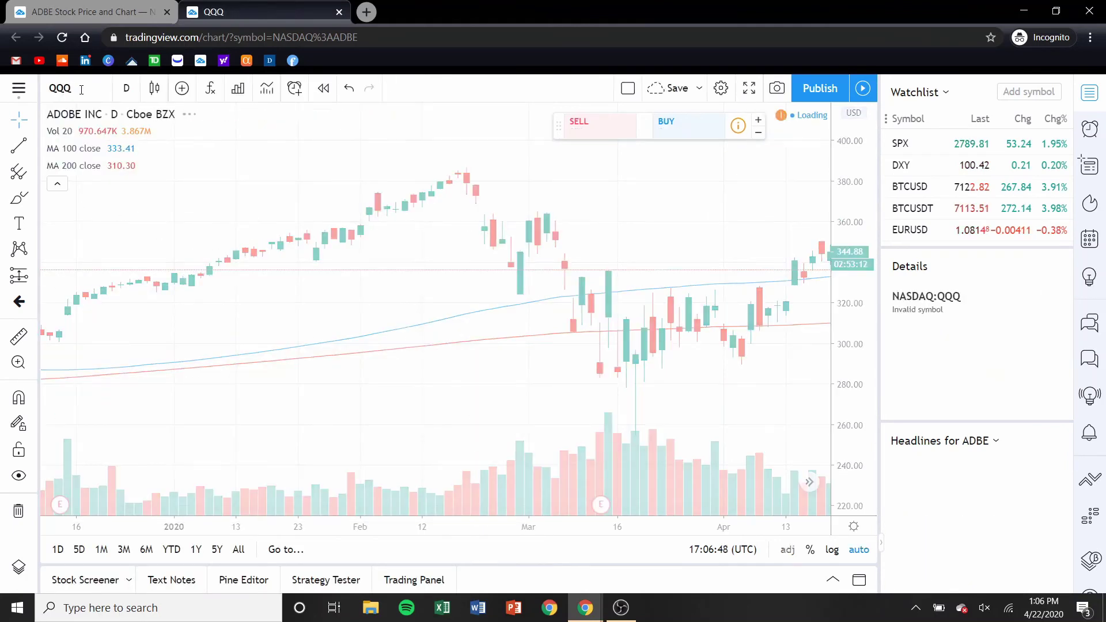
Step: Hide and re-show the MA 100, MA 200 and volume layers on the QQQ chart
mouse_move(84, 155)
click(115, 150)
click(115, 167)
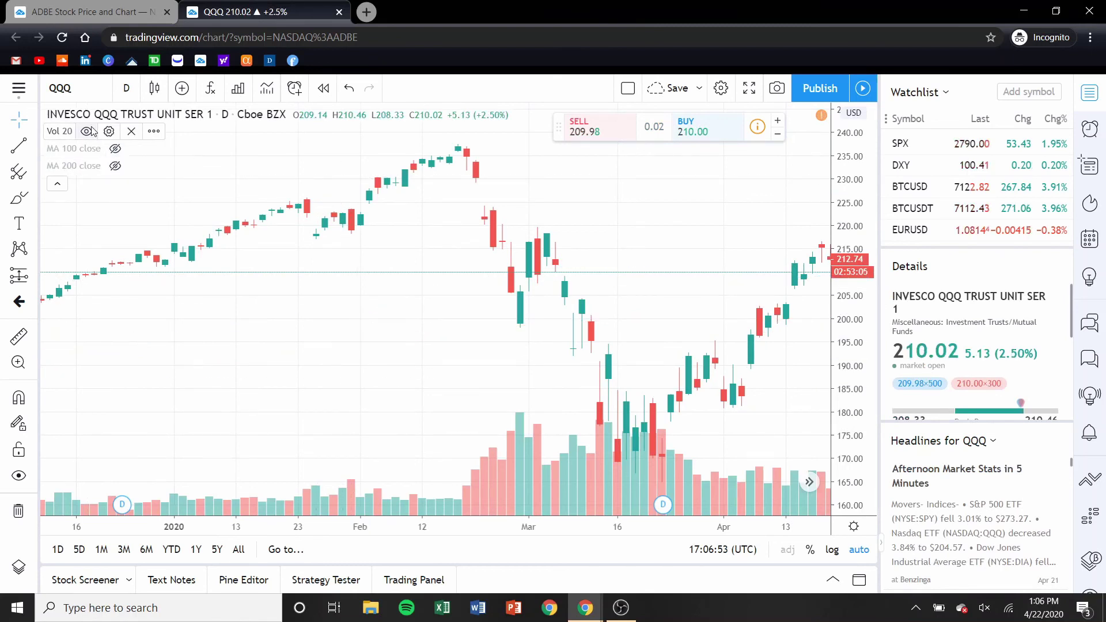
click(88, 131)
click(116, 149)
click(115, 166)
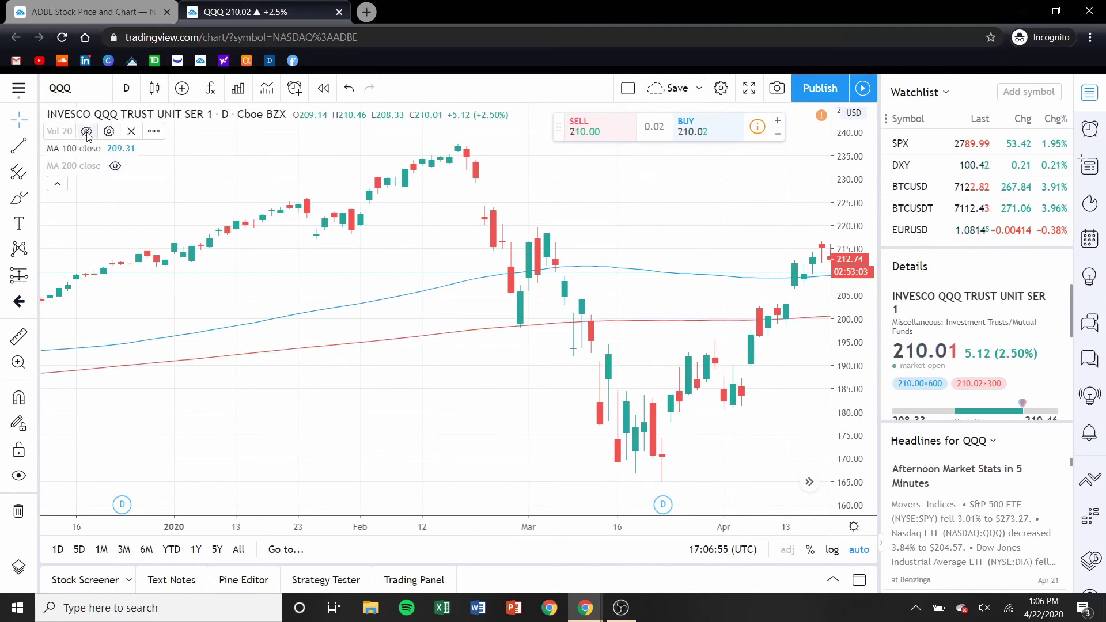
click(88, 131)
scroll(629, 411, right, 2)
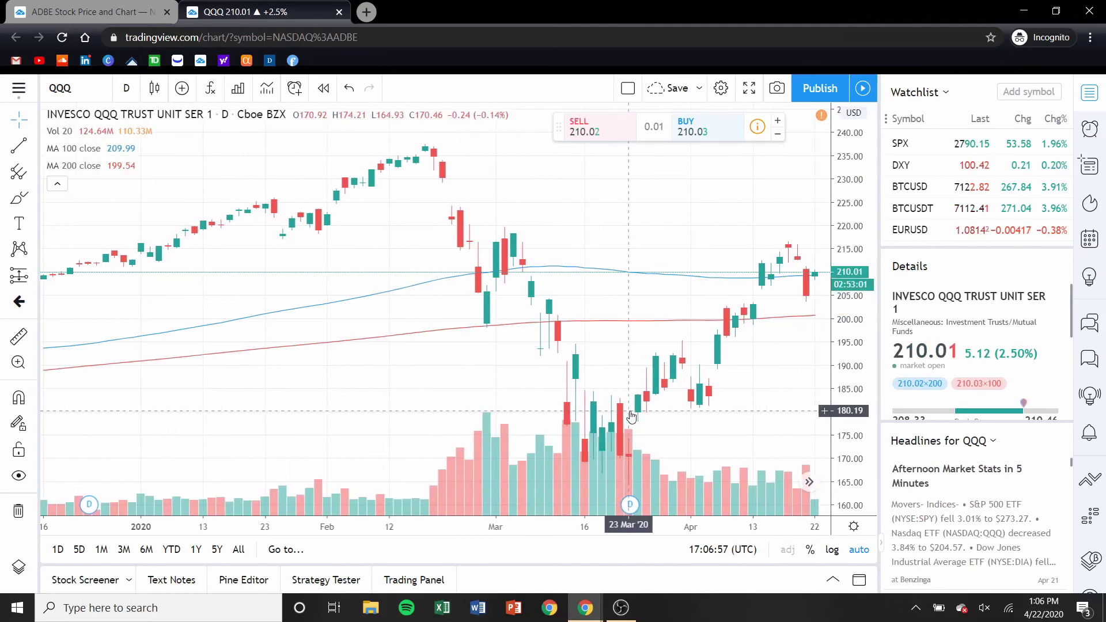
click(854, 528)
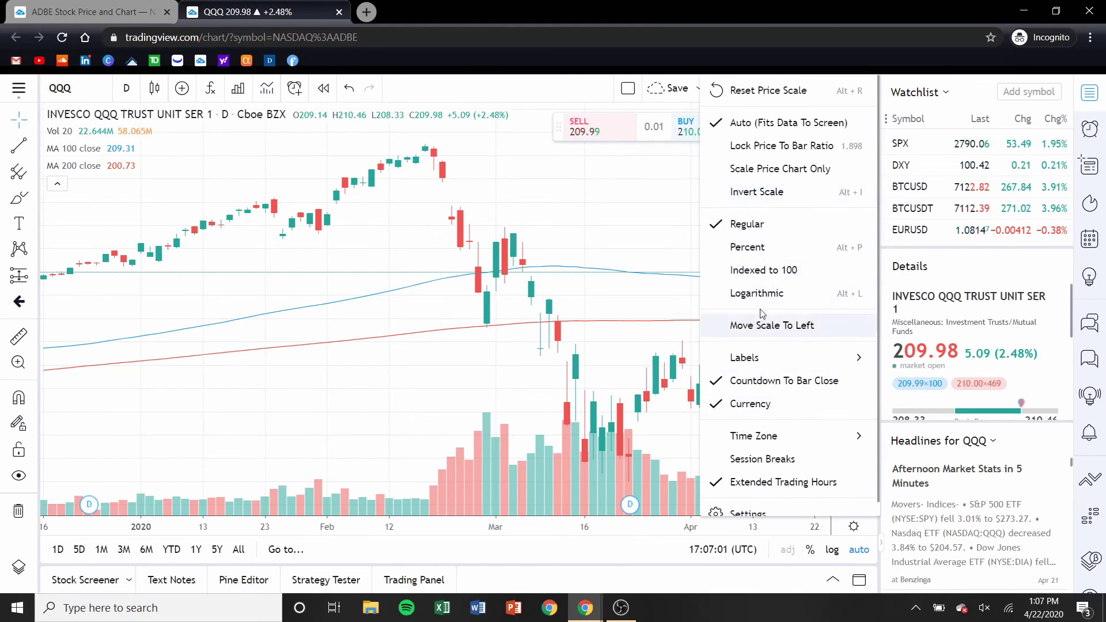
scroll(757, 239, down, 1)
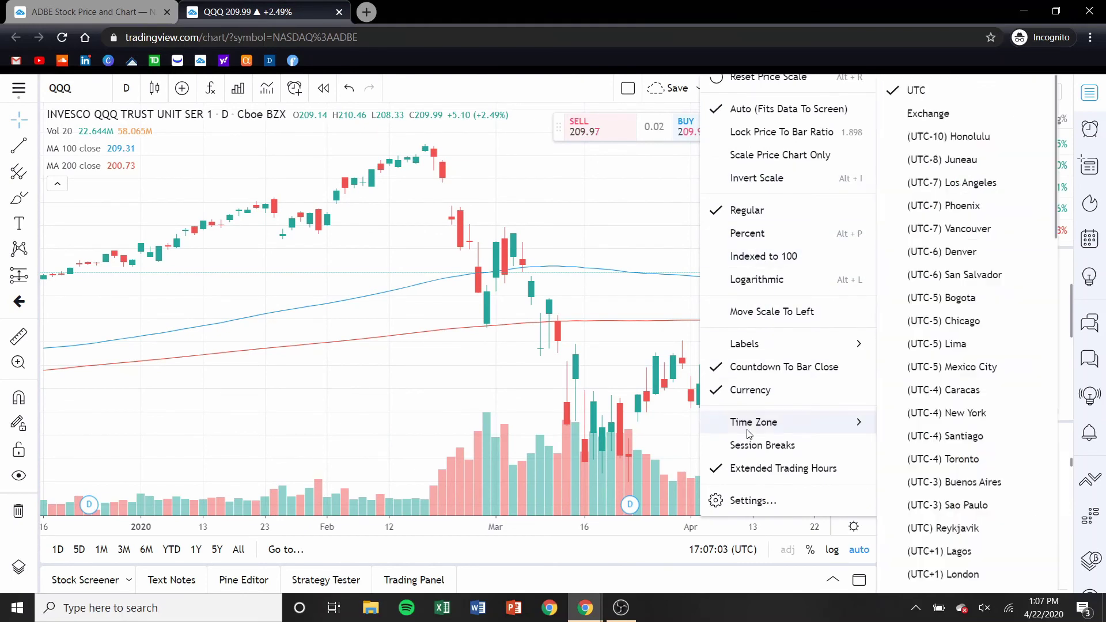
click(743, 503)
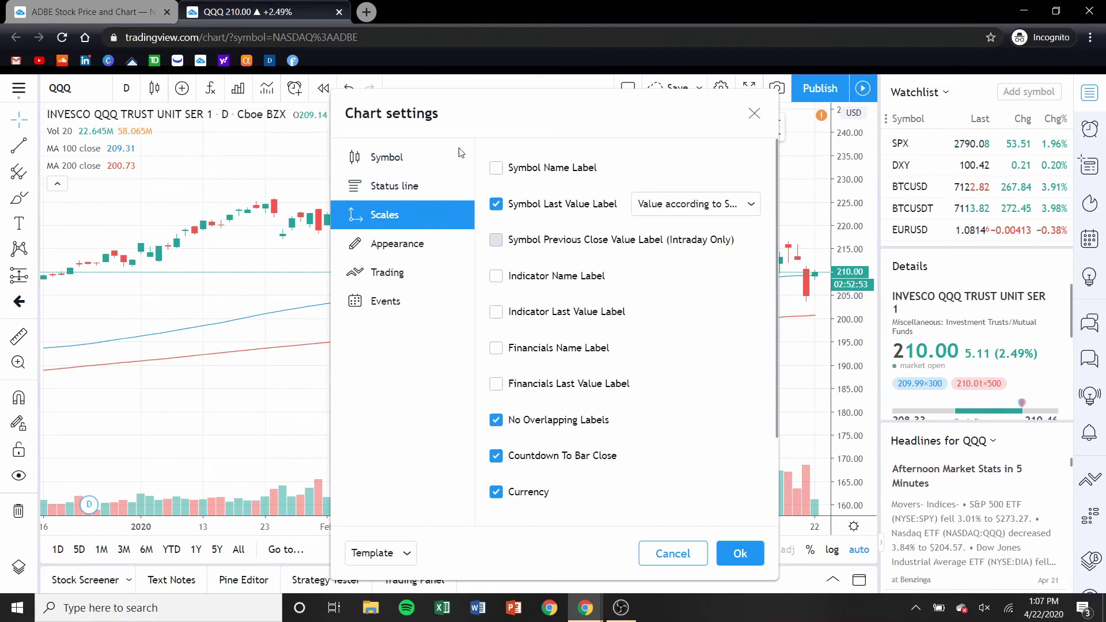
click(396, 245)
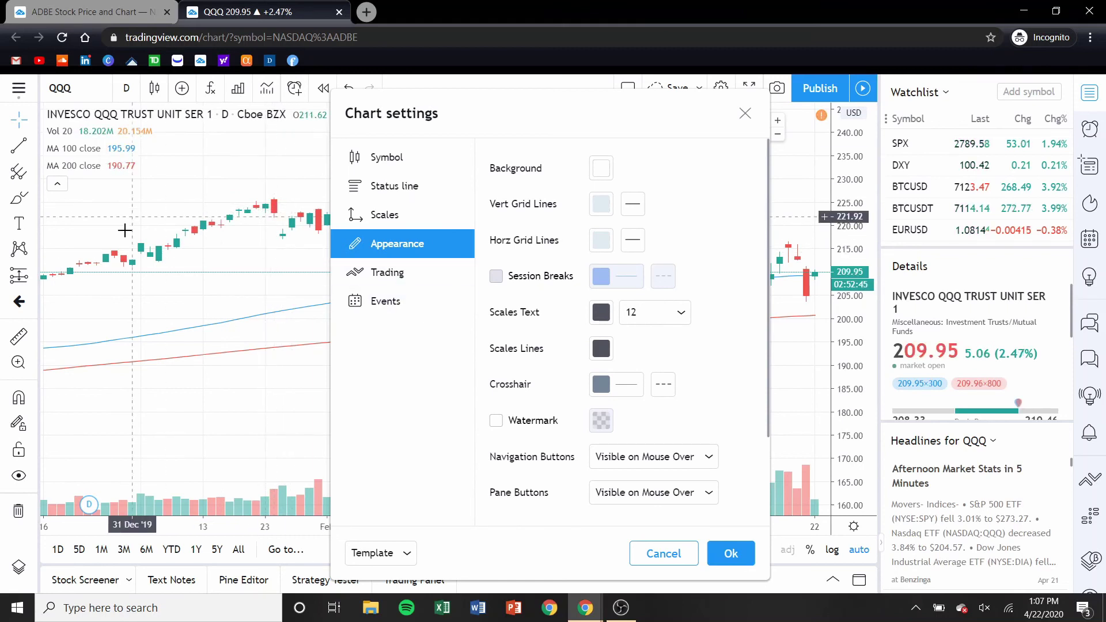
click(382, 153)
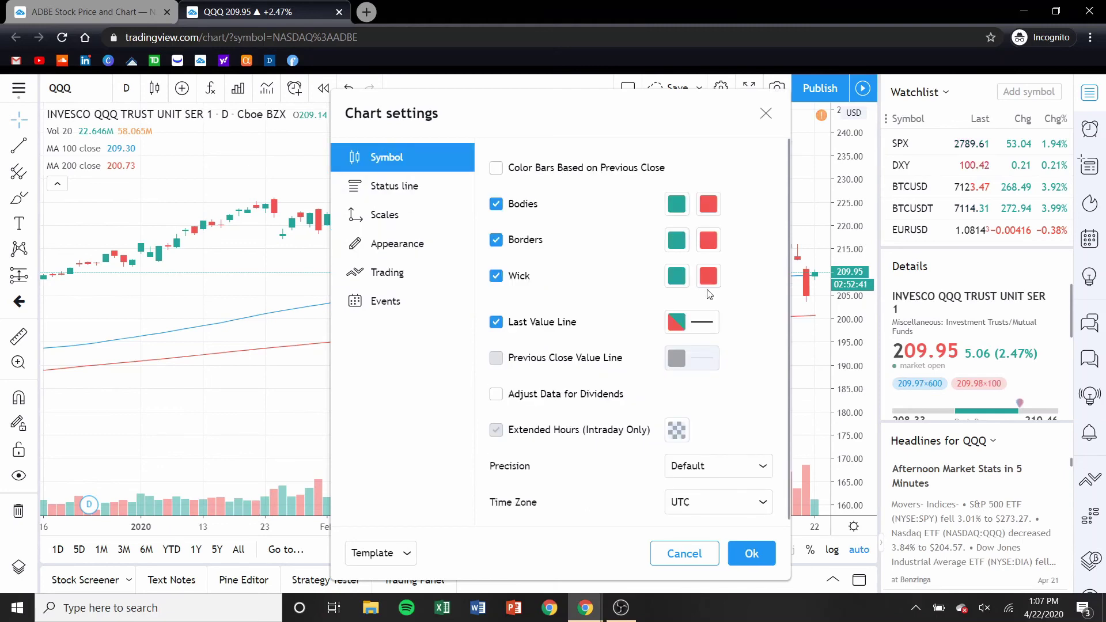
click(765, 115)
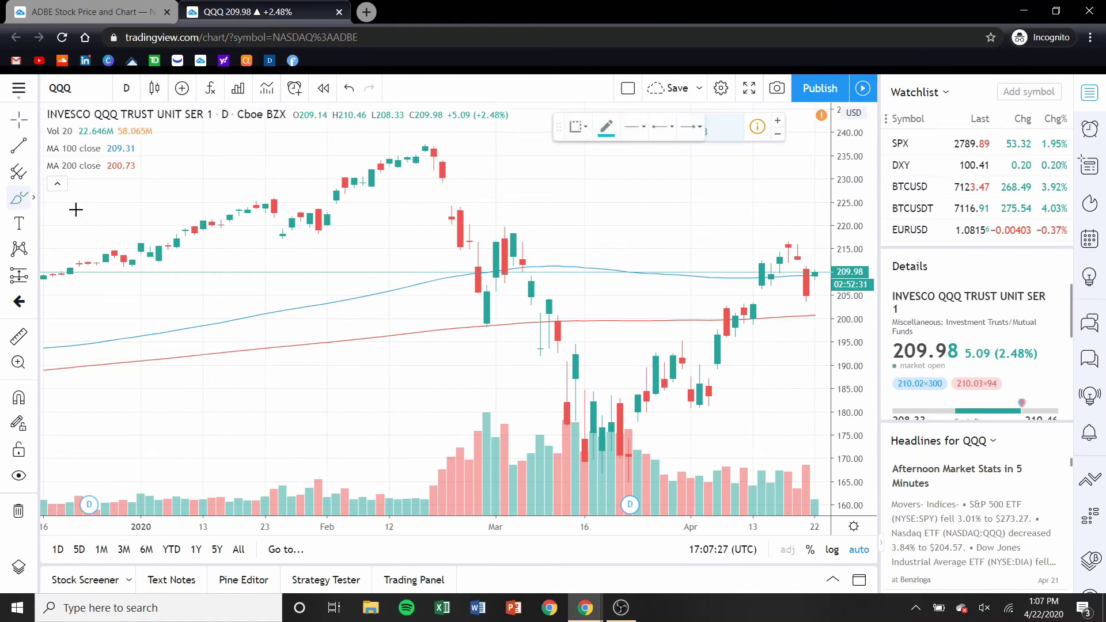
mouse_move(171, 288)
mouse_down()
mouse_move(515, 440)
mouse_move(548, 386)
mouse_up()
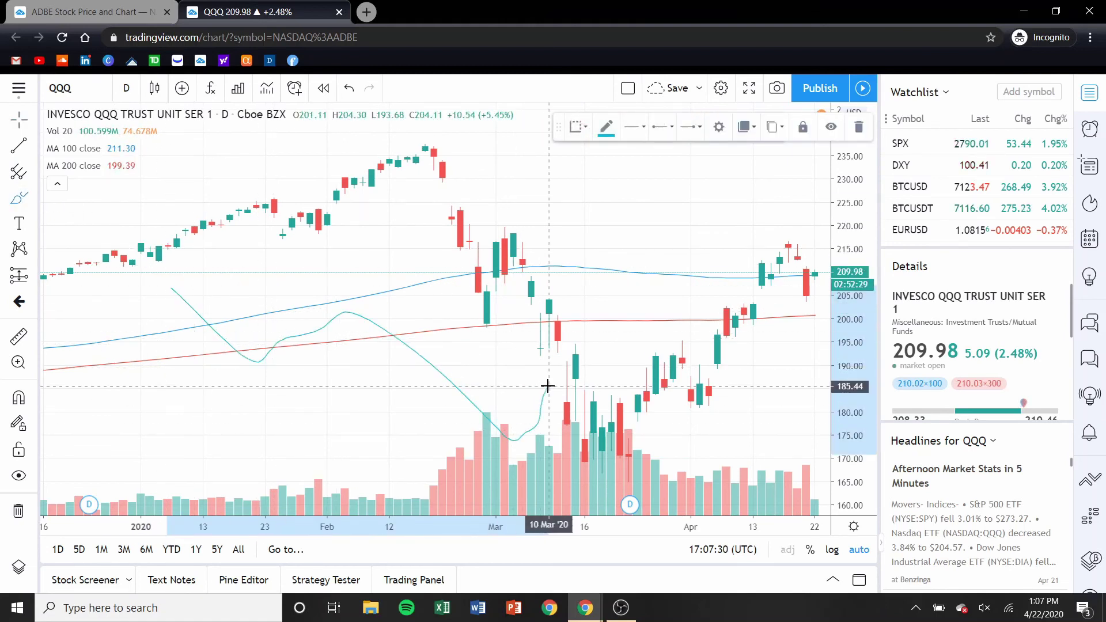
click(608, 129)
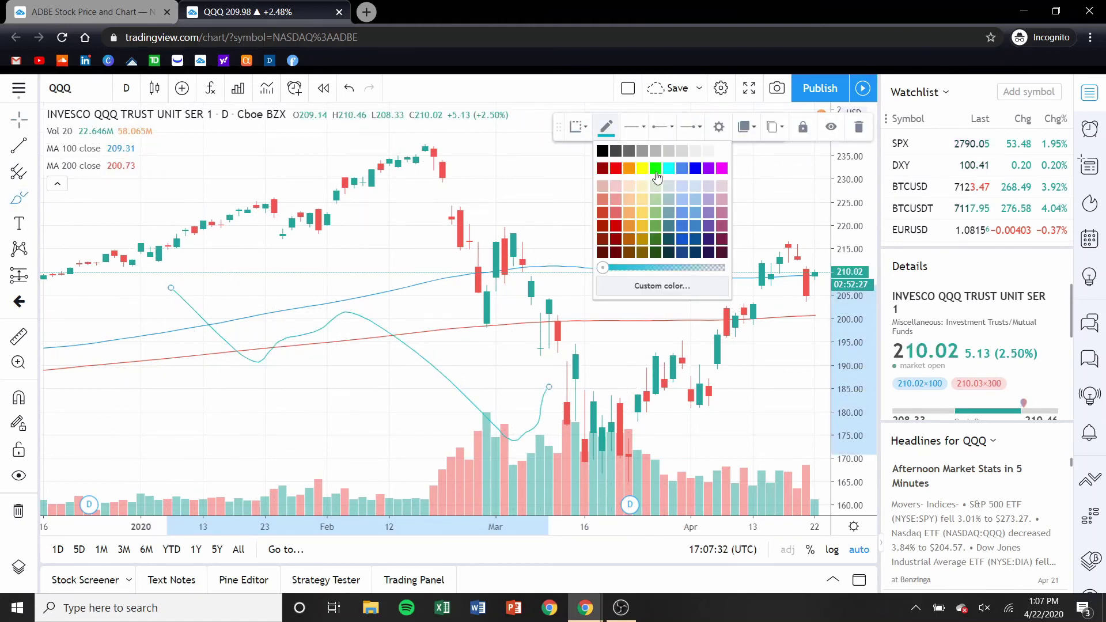
click(498, 355)
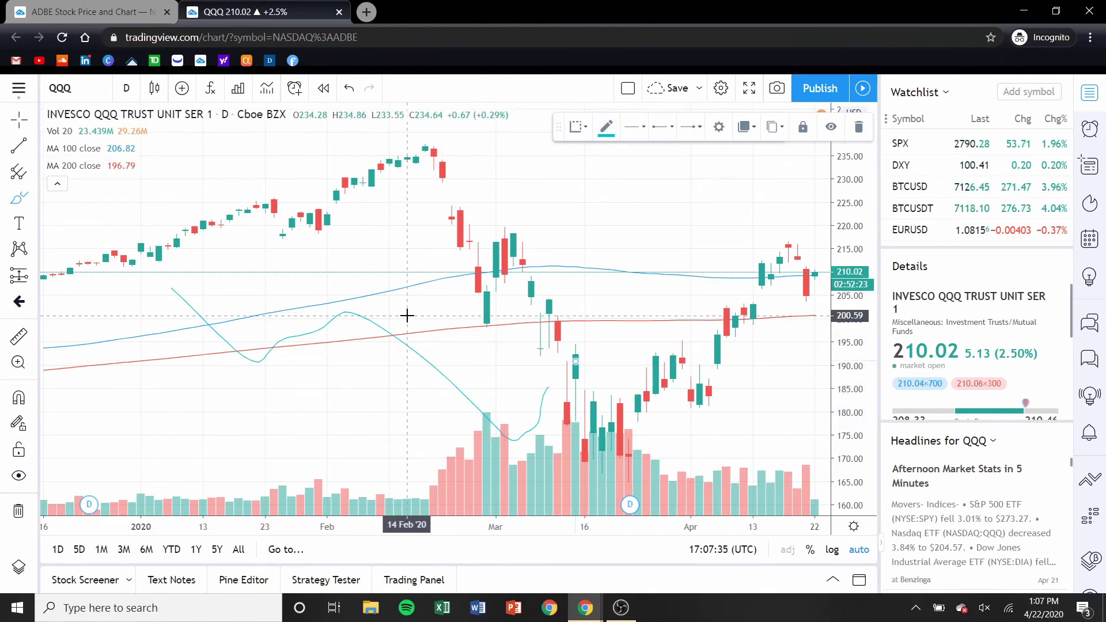
click(21, 514)
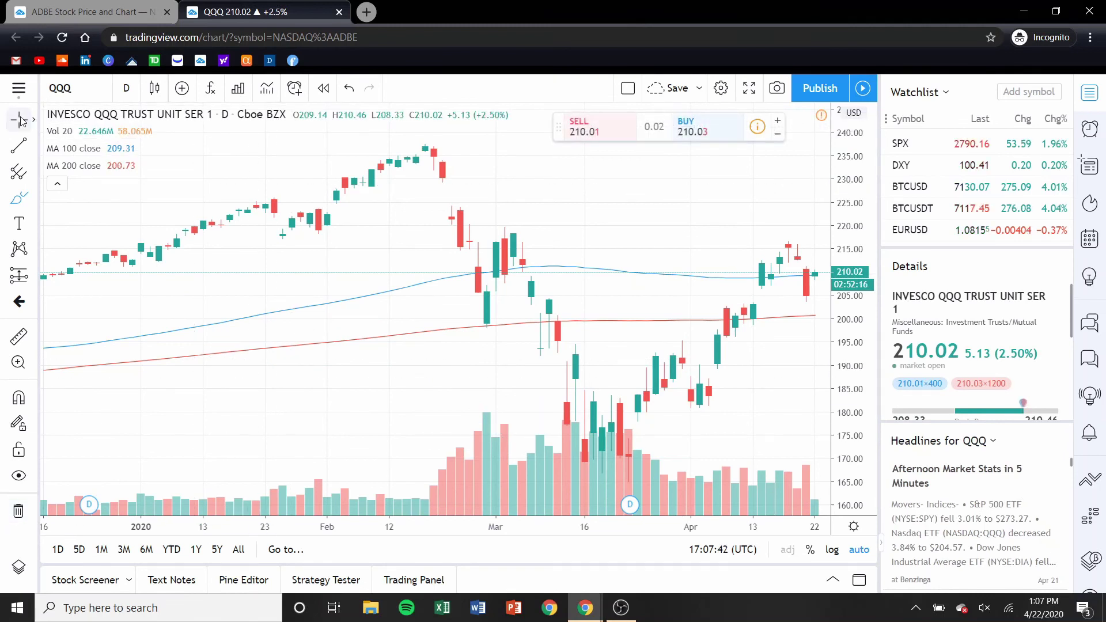
drag(444, 363, 340, 338)
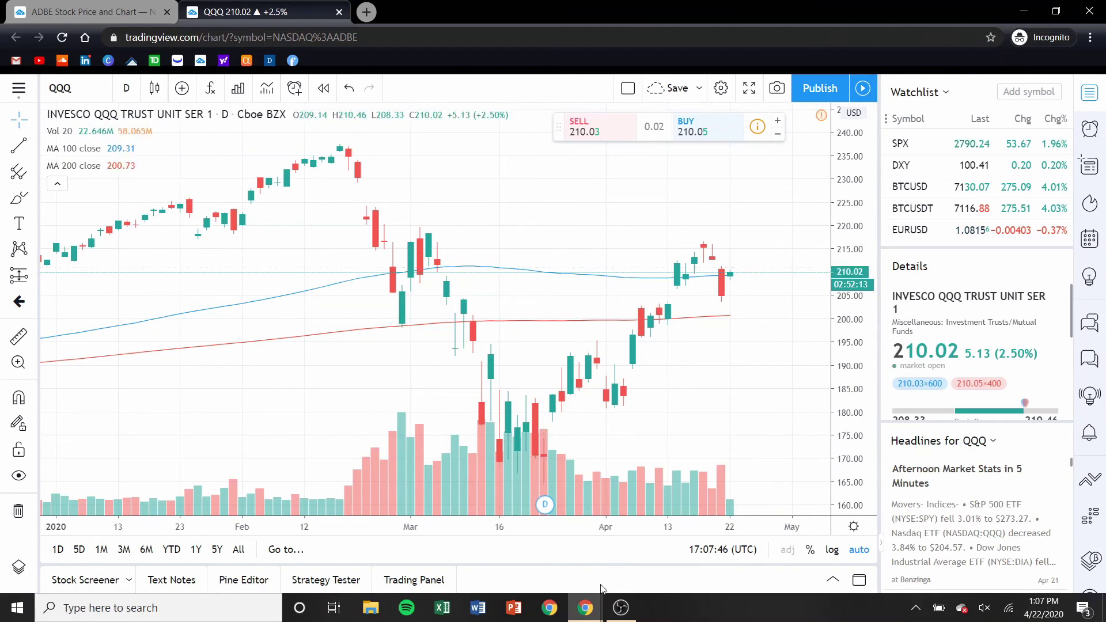
mouse_move(593, 615)
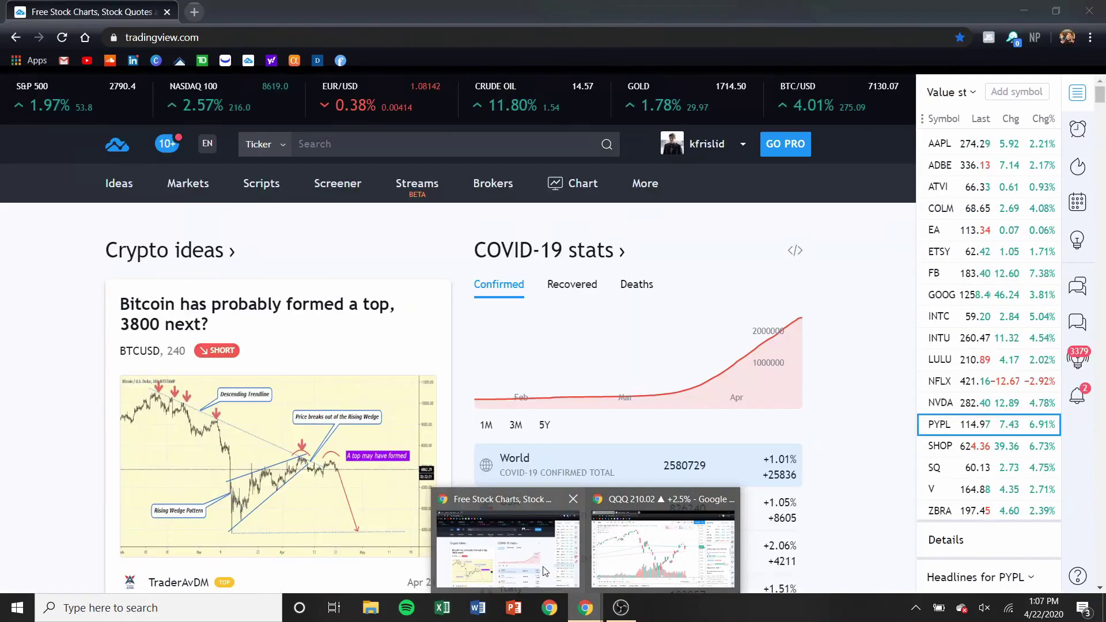
Step: Switch to the Free Stock Charts window and open ADBE from the watchlist
click(544, 570)
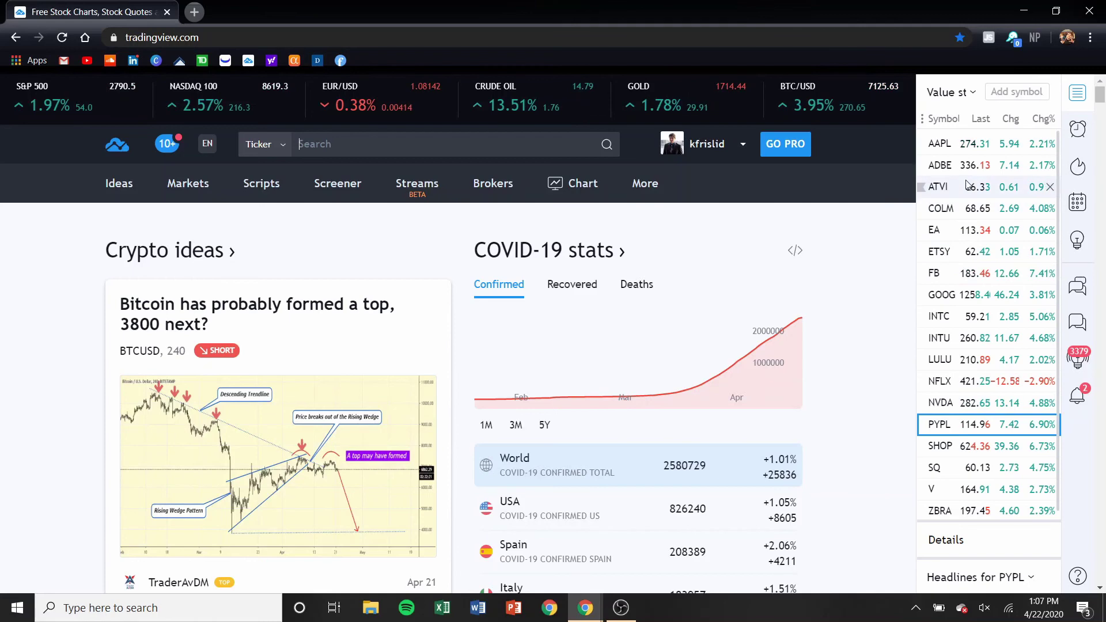
click(949, 167)
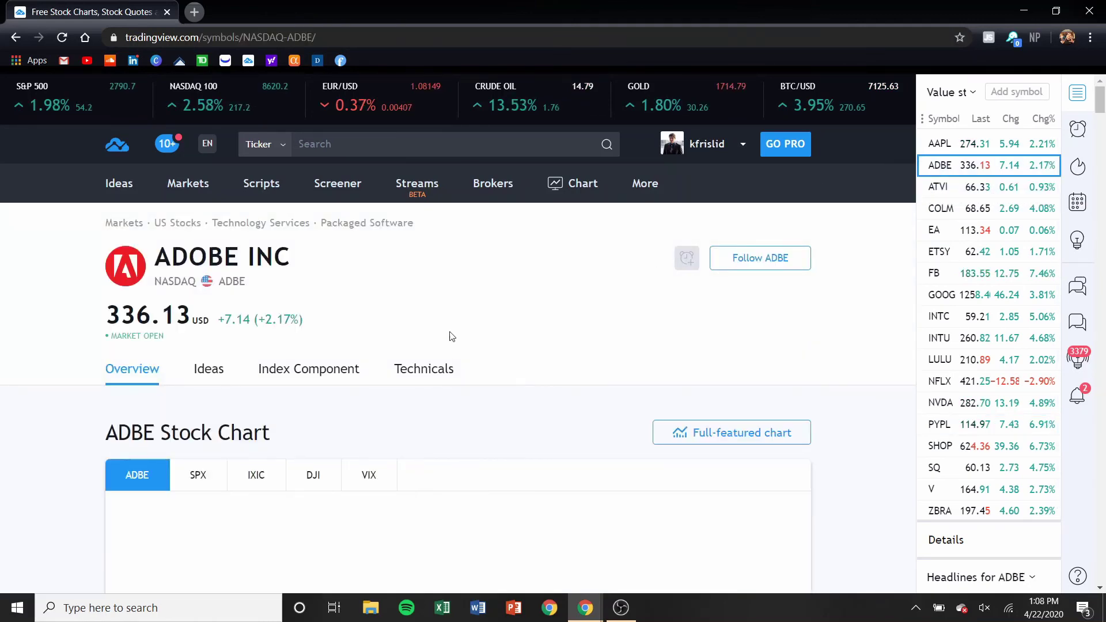
Step: Compare ADBE against SPX and IXIC, then open its full-featured chart
scroll(545, 323, down, 5)
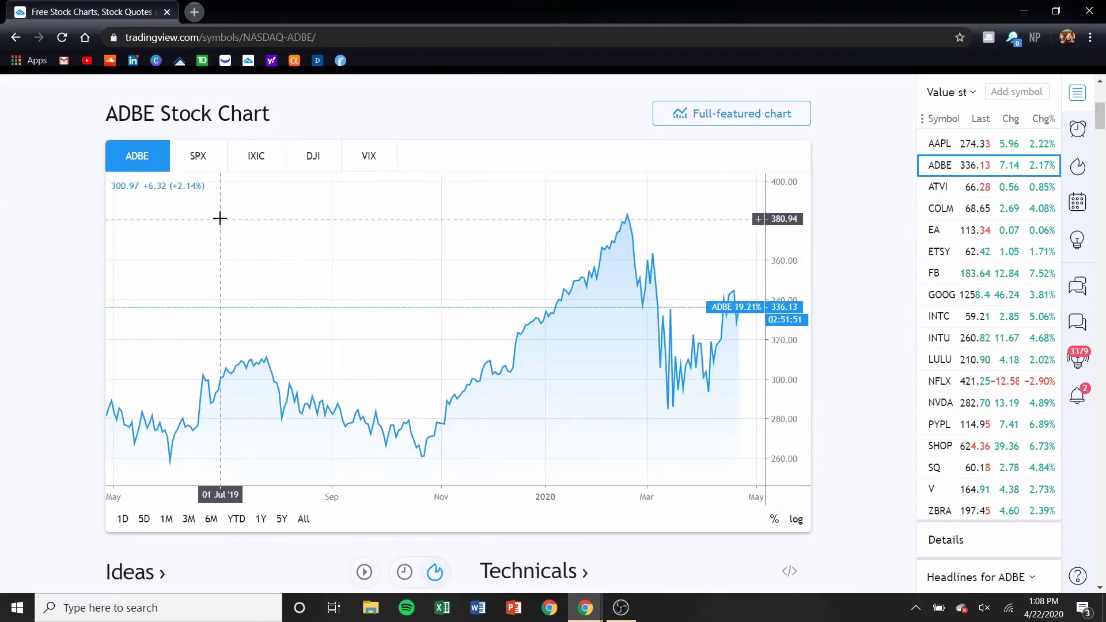
scroll(453, 337, up, 3)
scroll(453, 341, up, 1)
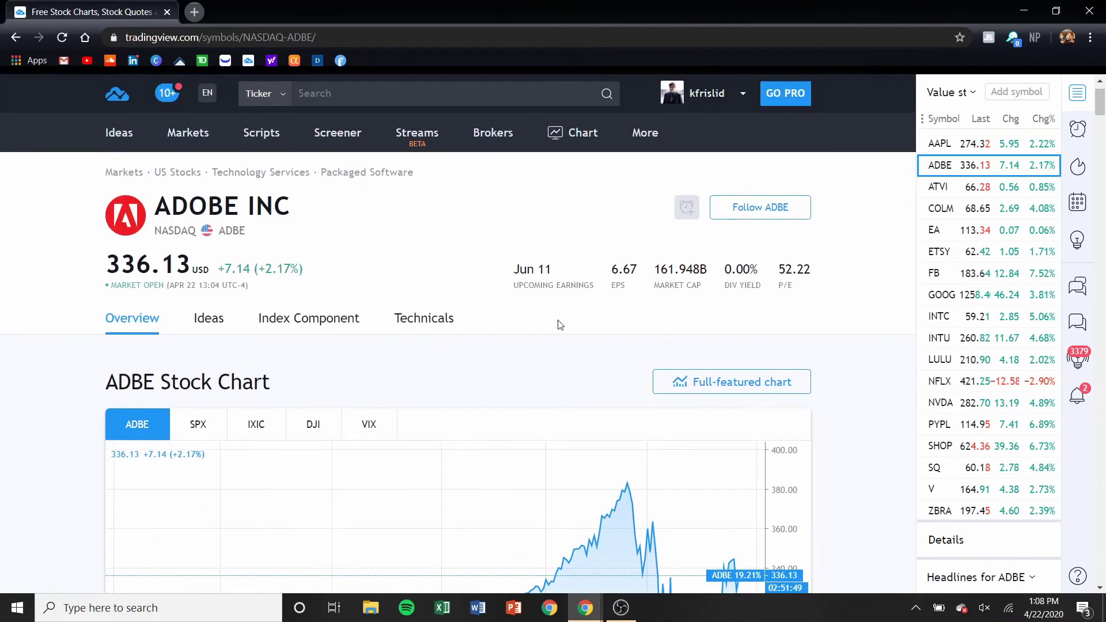
scroll(368, 410, down, 2)
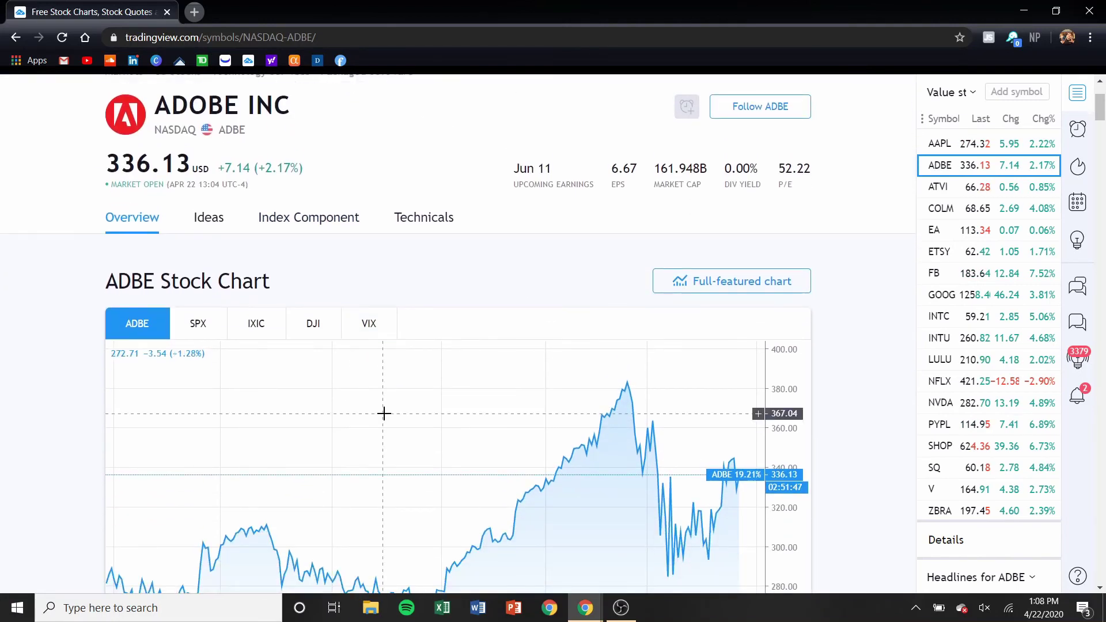
click(196, 324)
scroll(274, 383, down, 3)
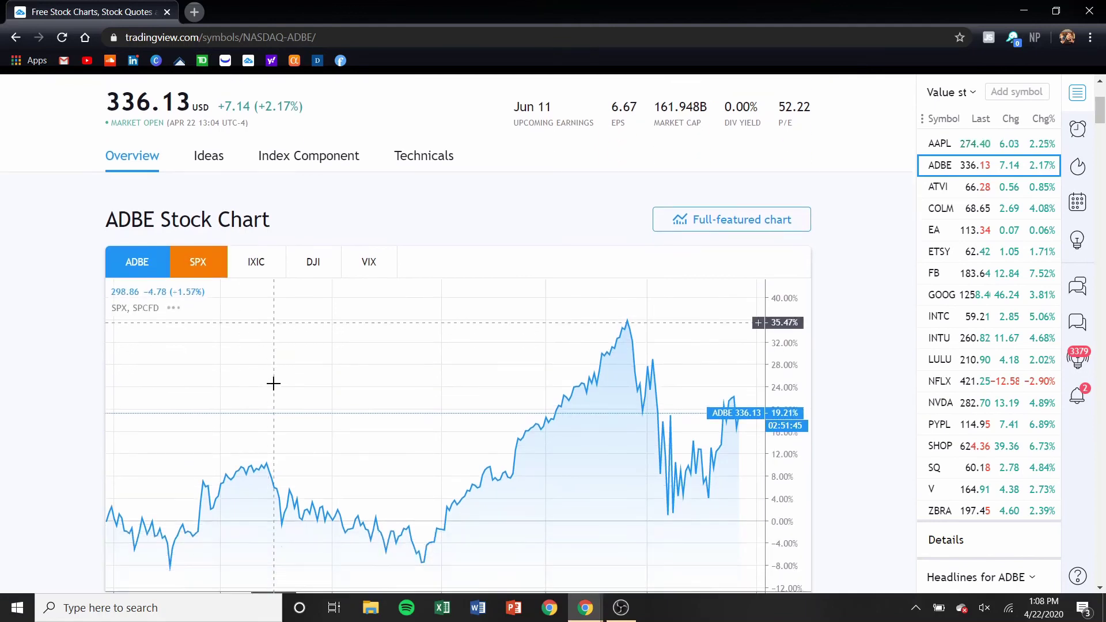
click(241, 182)
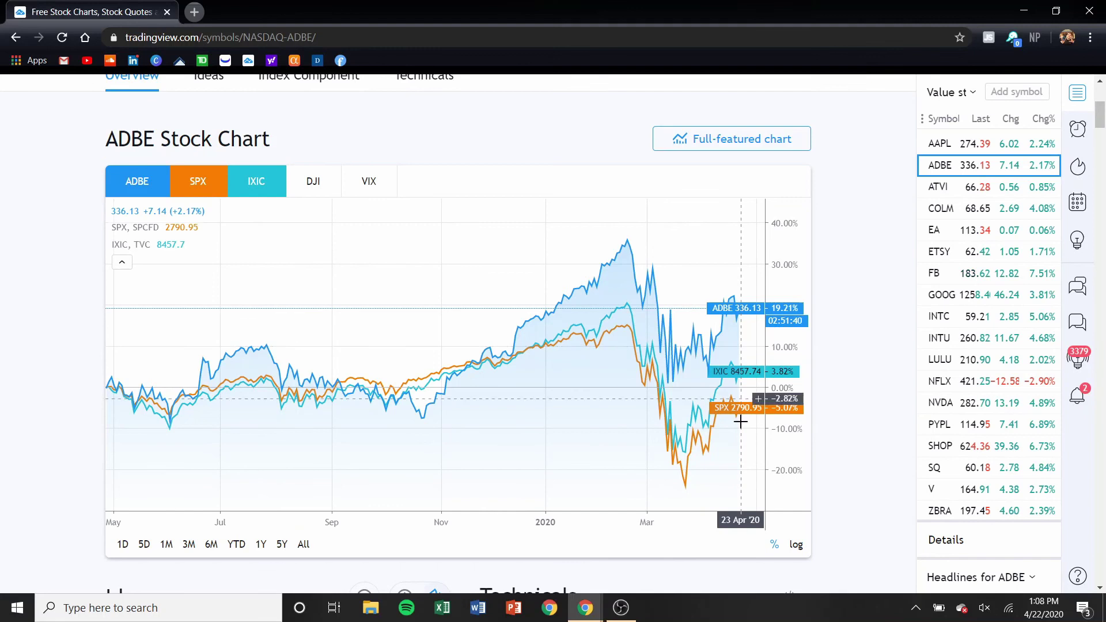
scroll(548, 259, up, 2)
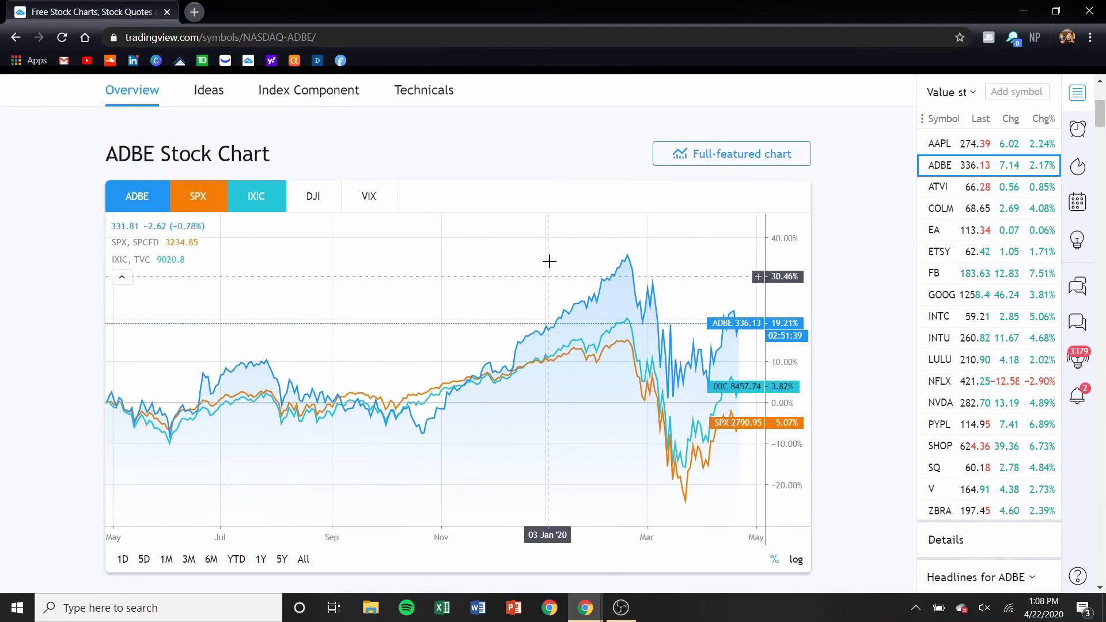
click(730, 240)
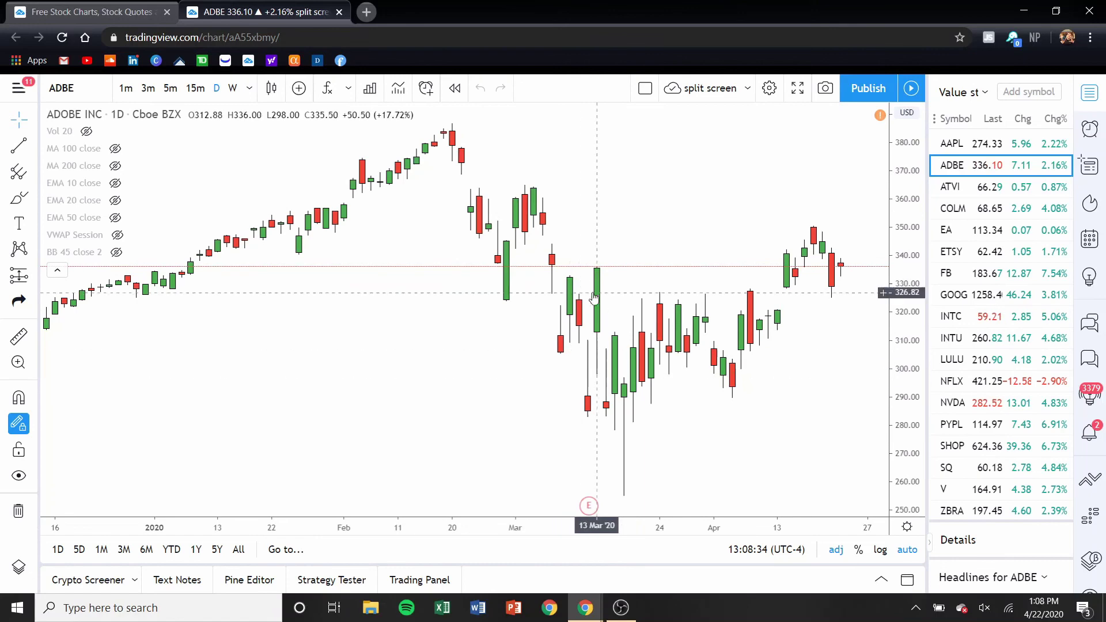
Step: Glance at the QQQ chart window, then bring the ADBE chart window back to the front
mouse_move(585, 608)
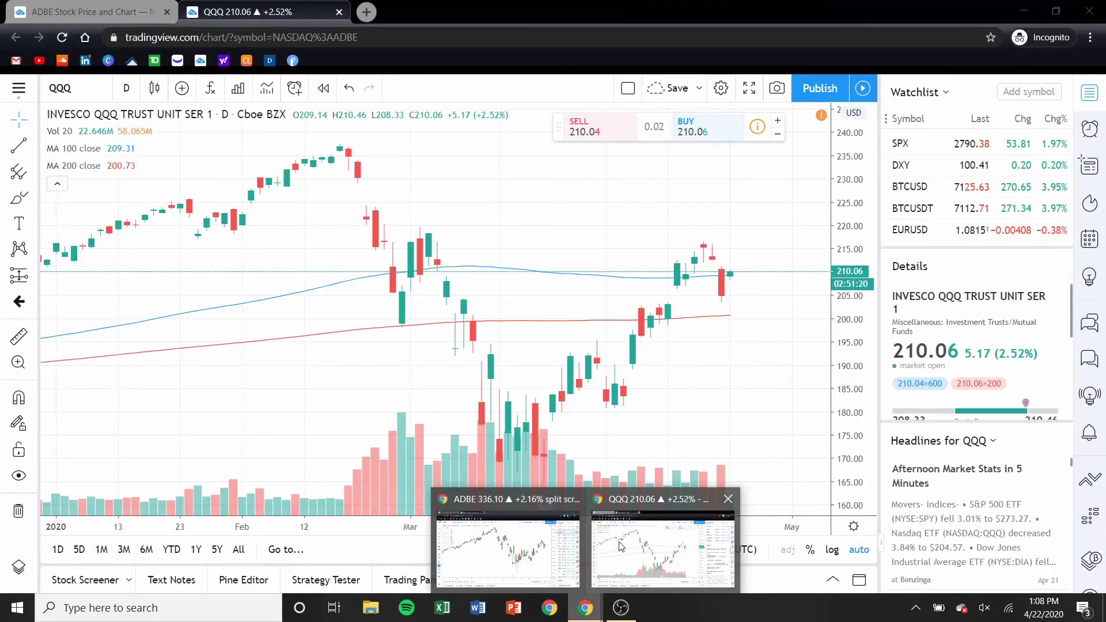
click(662, 547)
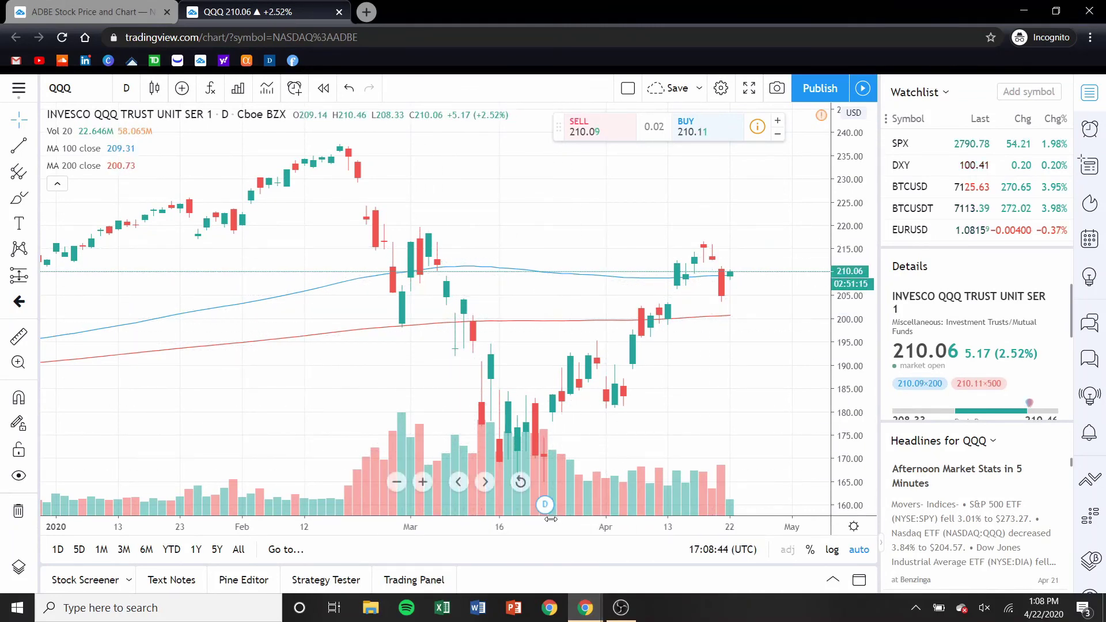
mouse_move(593, 613)
click(546, 540)
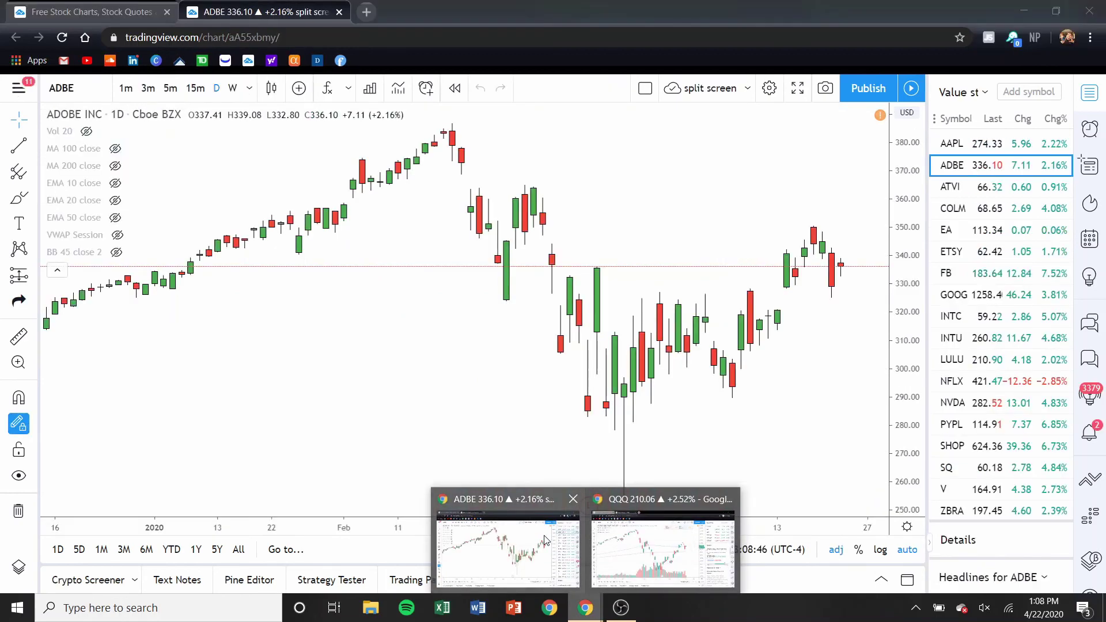
Step: Show the Vol 20 volume bars and the MA 100 line on the ADBE chart
mouse_move(86, 163)
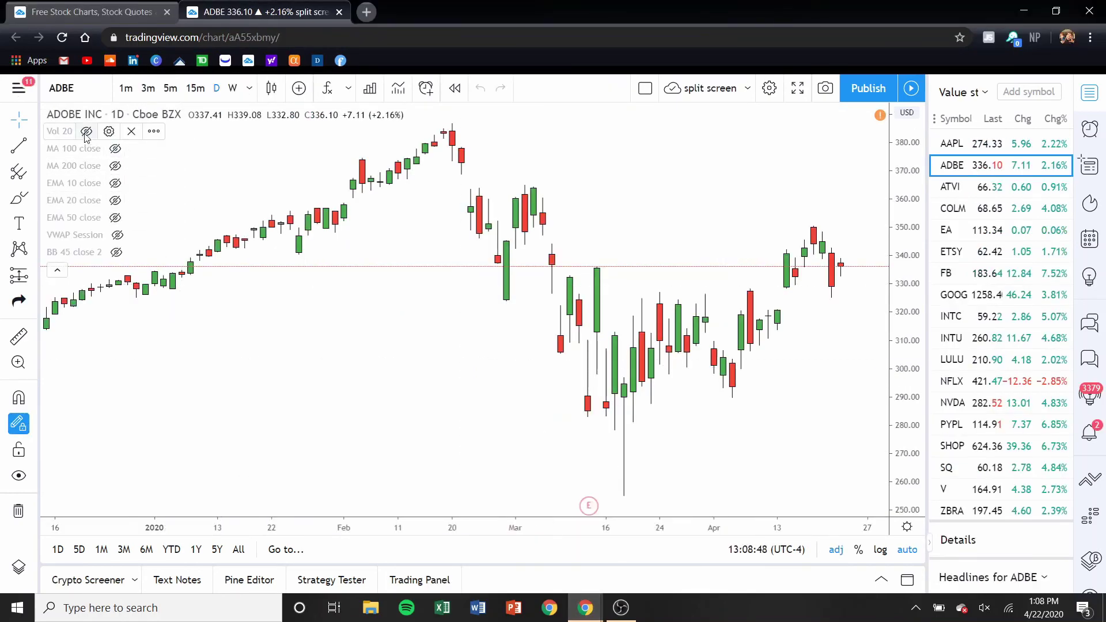
click(86, 132)
click(115, 149)
Step: Show the MA 200, EMA 10 and EMA 20 lines on the ADBE chart
click(115, 166)
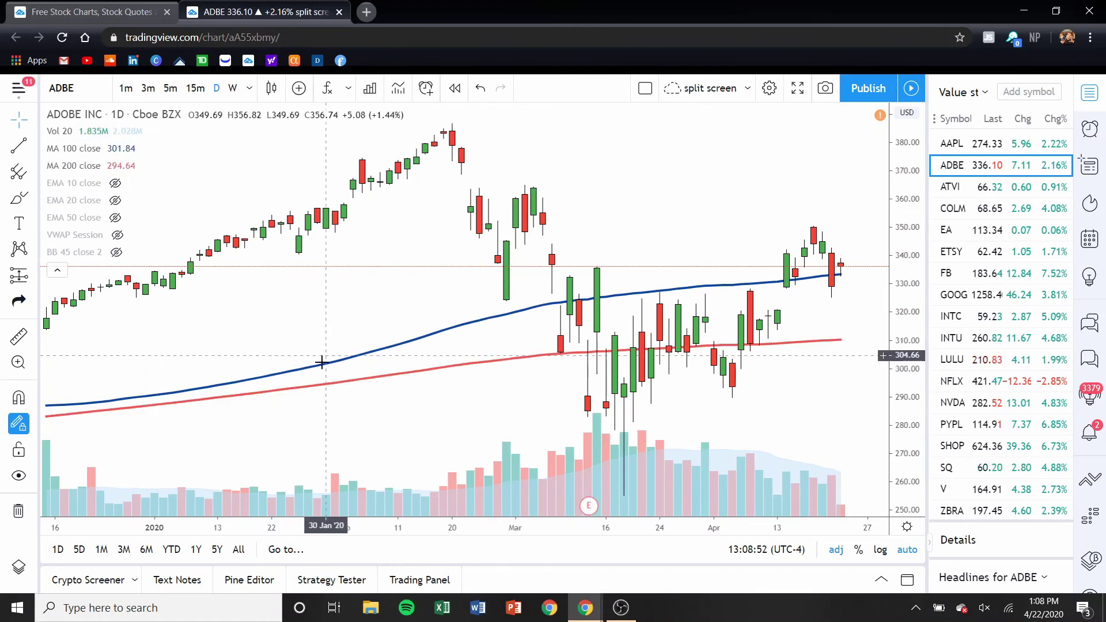
click(115, 184)
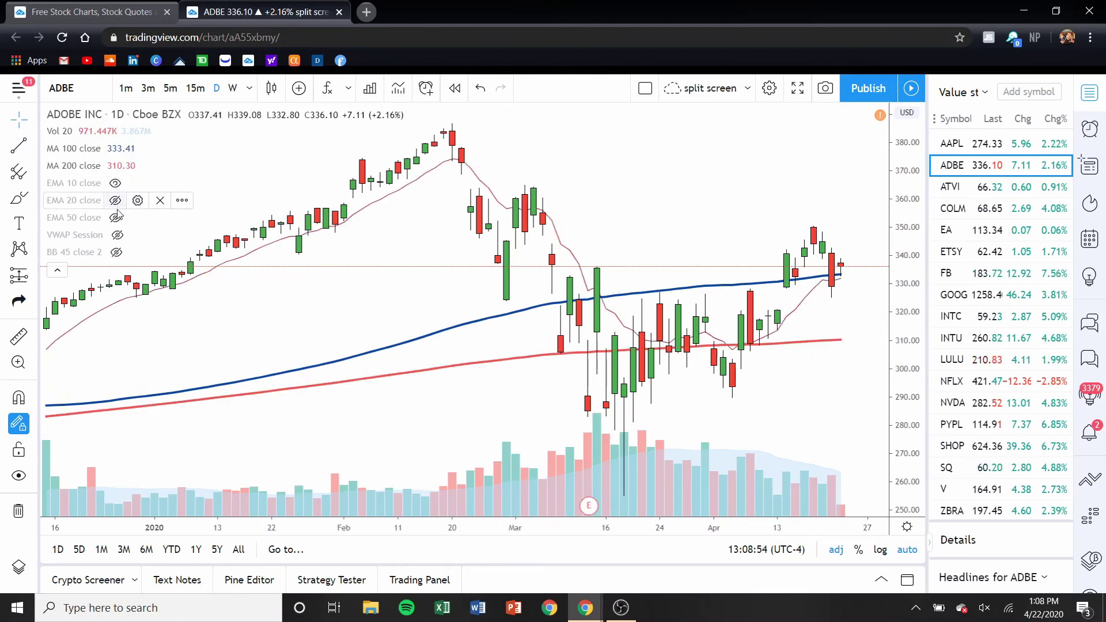
click(115, 202)
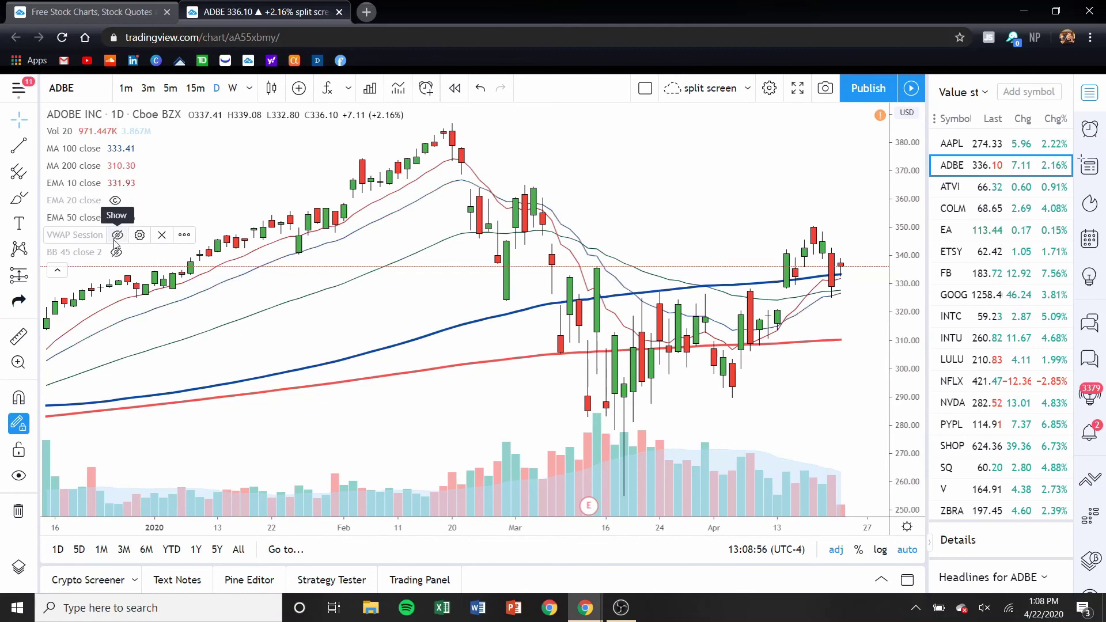
scroll(488, 373, left, 5)
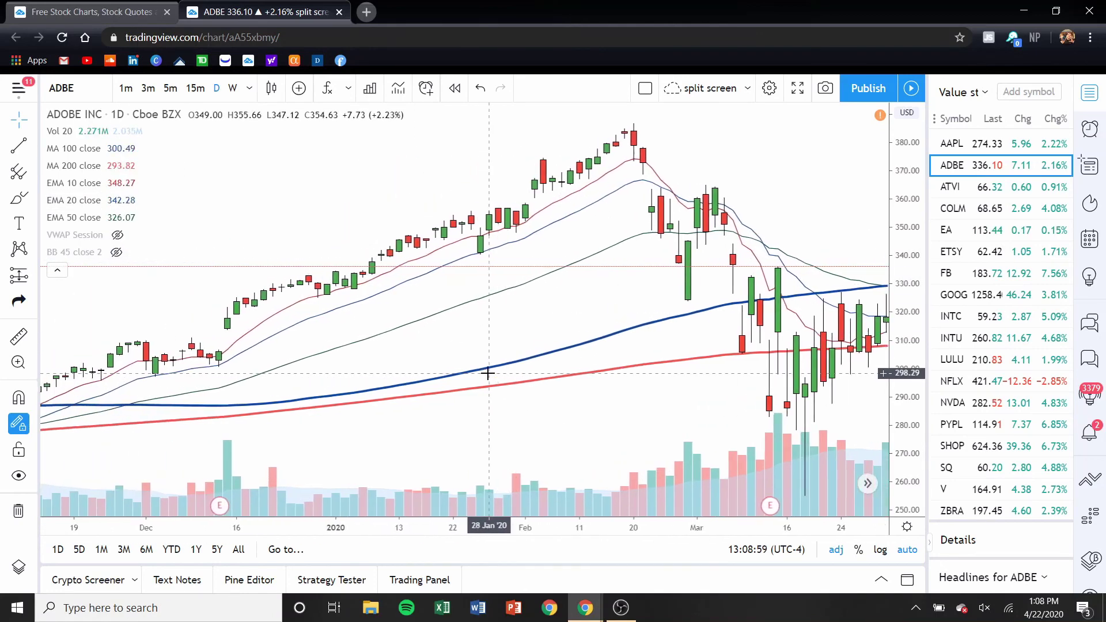
scroll(487, 373, right, 5)
Step: Toggle VWAP Session and Bollinger Bands on, then hide both again
mouse_move(64, 238)
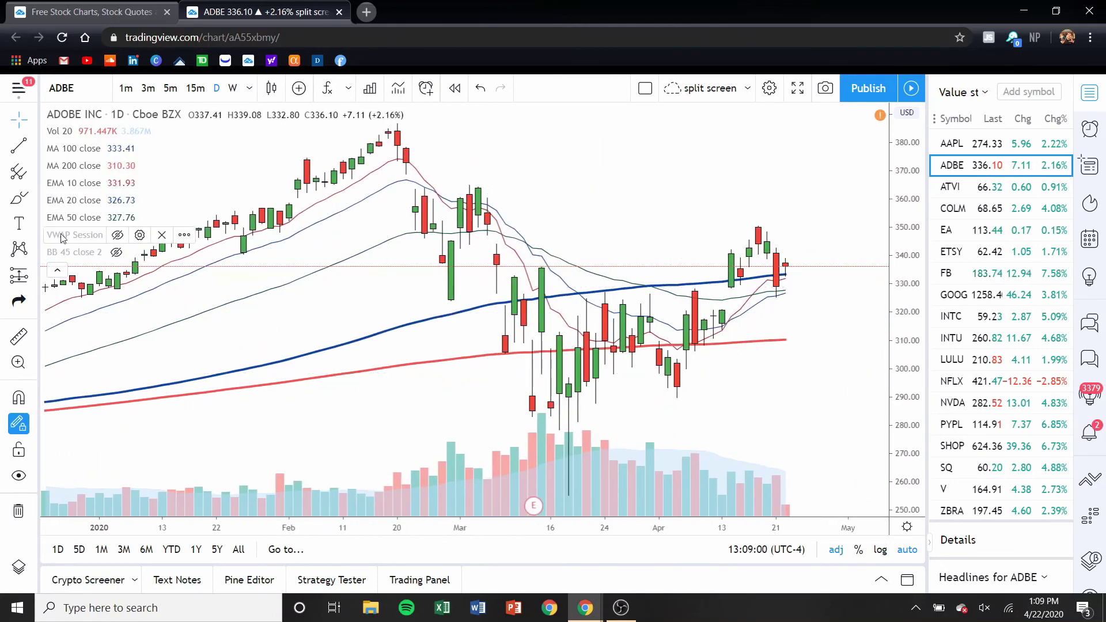
click(117, 235)
click(118, 253)
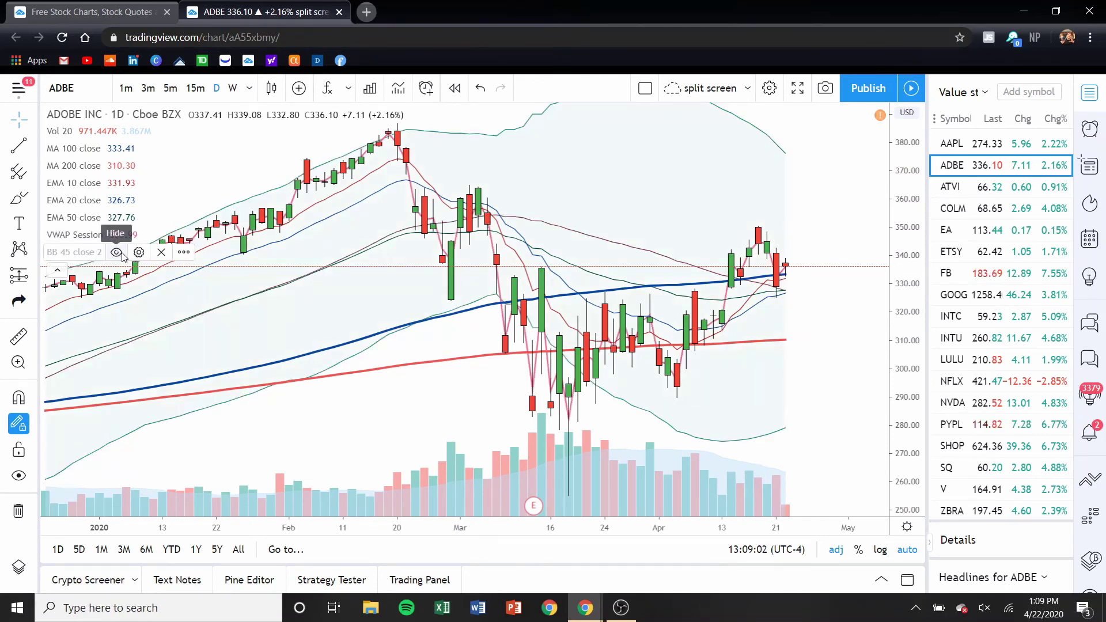
click(118, 253)
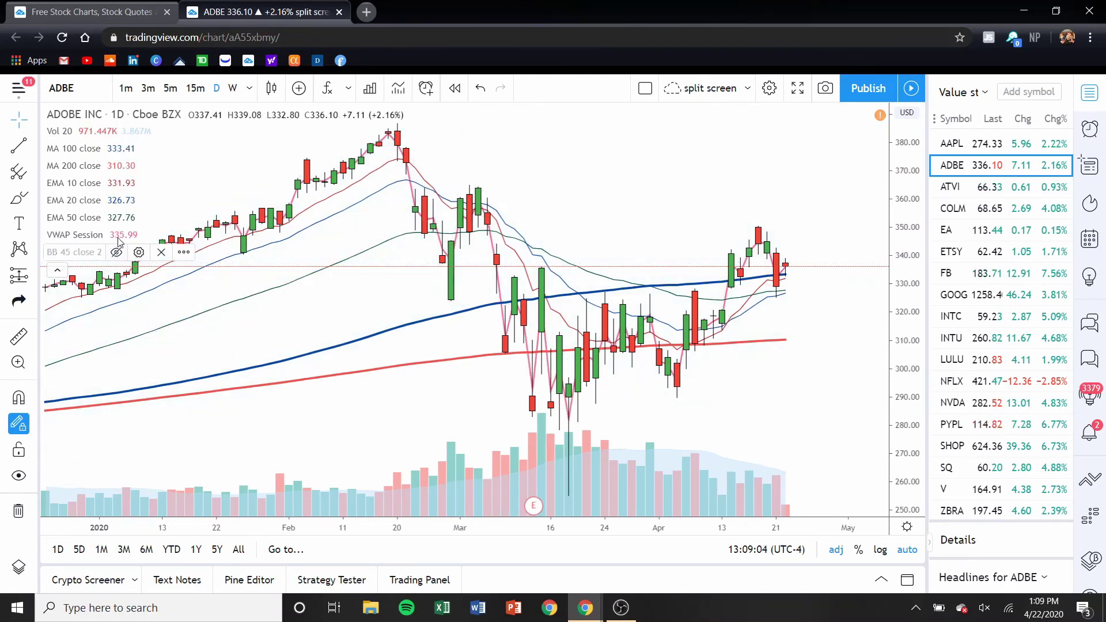
click(117, 234)
Step: Open the Financials data list to browse Cash Flow metrics
scroll(461, 325, left, 10)
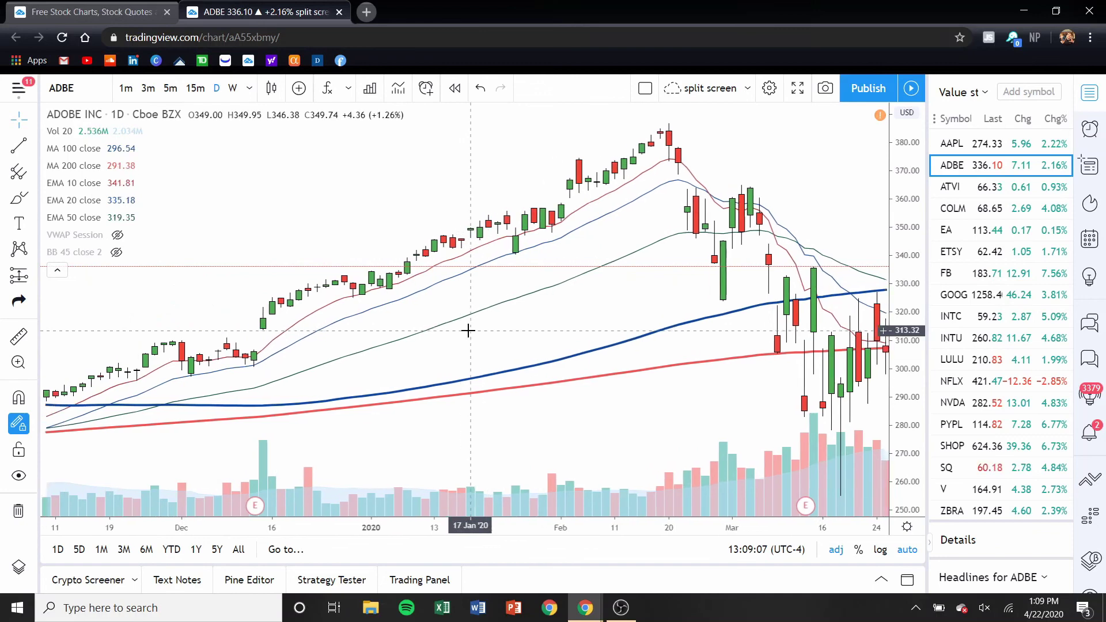
scroll(468, 330, down, 5)
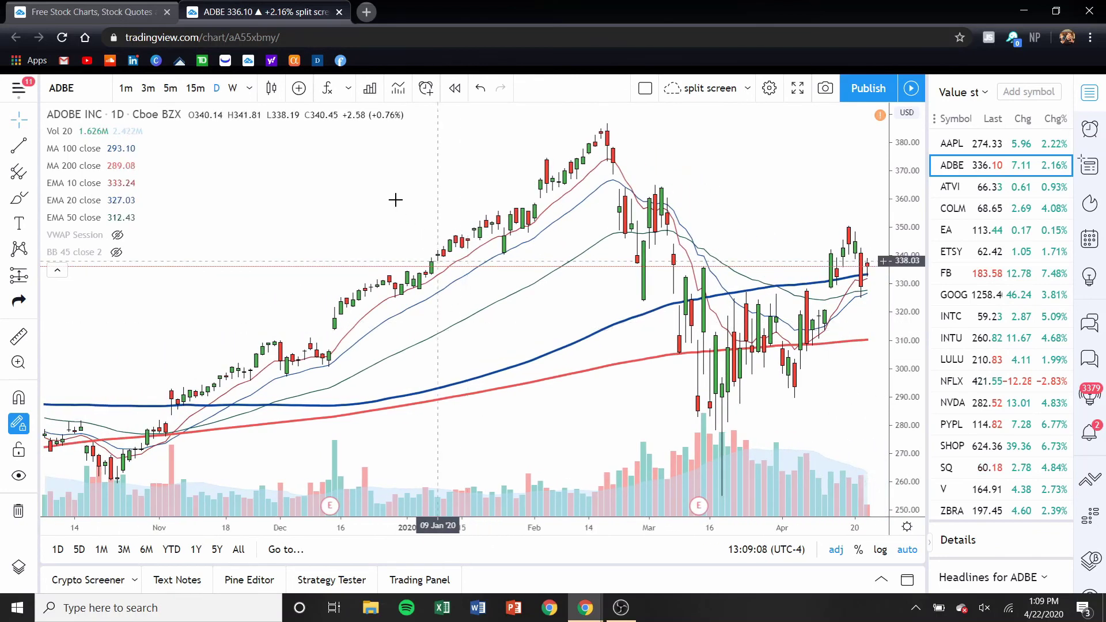
click(369, 92)
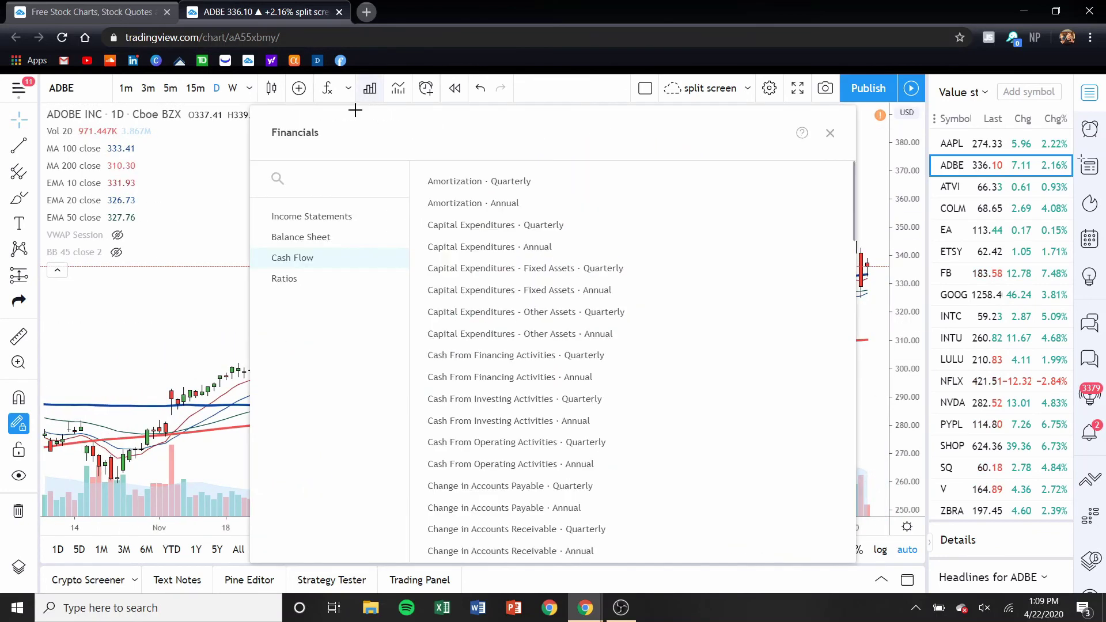
click(329, 89)
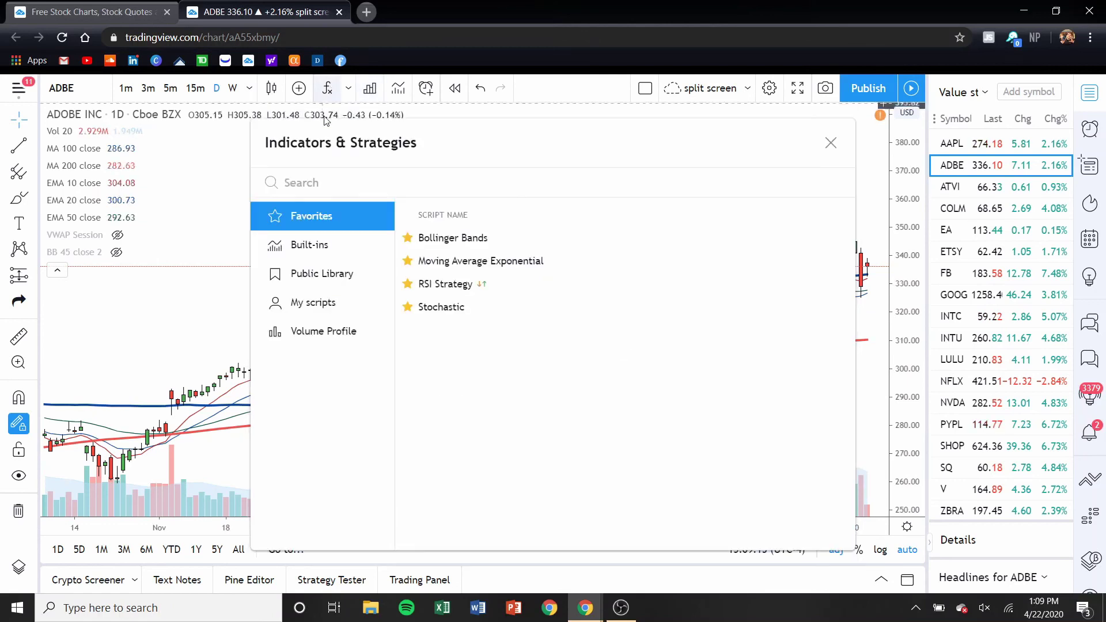
click(342, 182)
text(rsi)
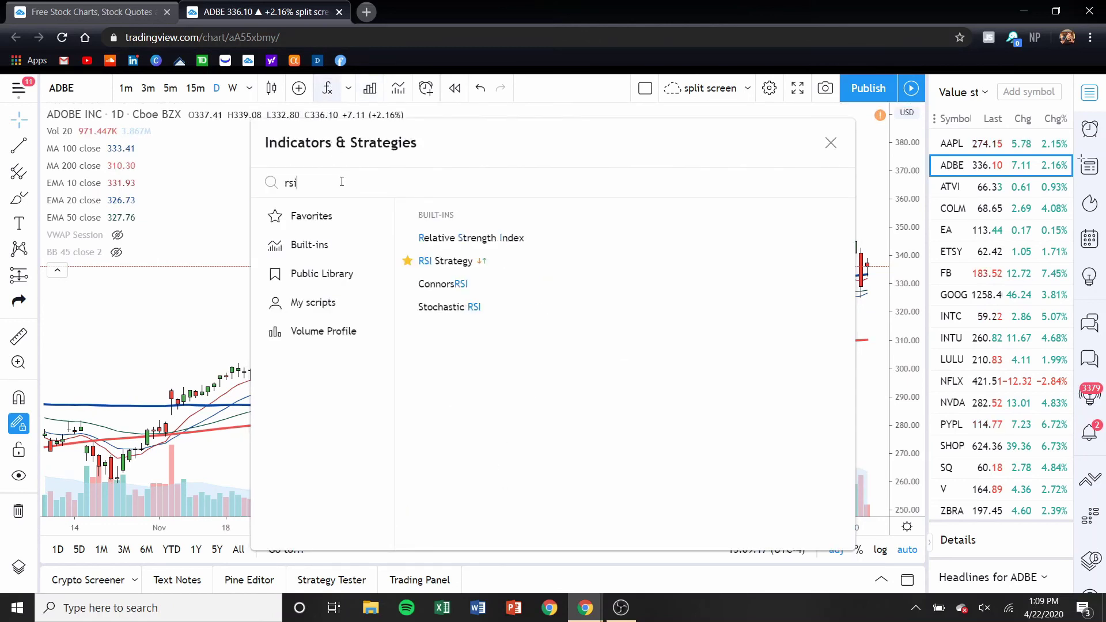
click(450, 263)
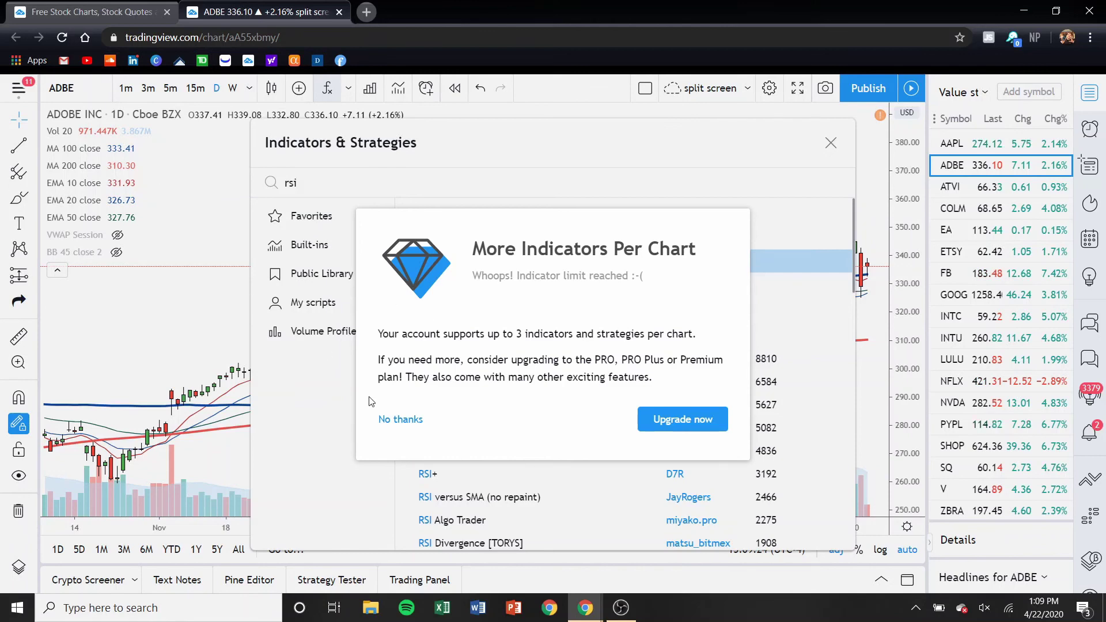
click(397, 419)
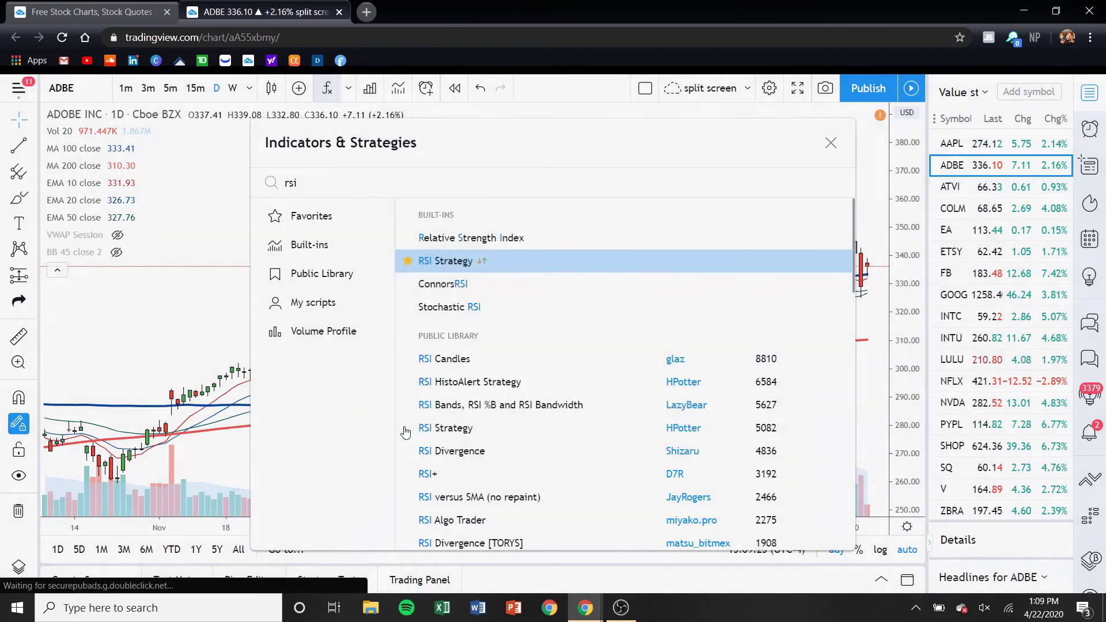
click(830, 144)
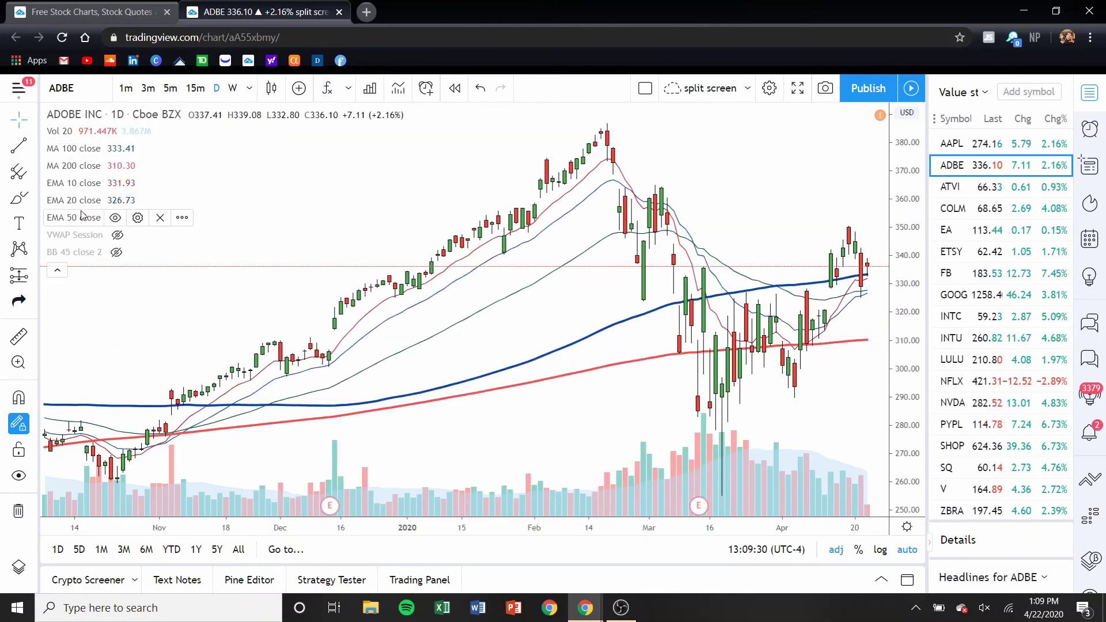
scroll(563, 367, right, 5)
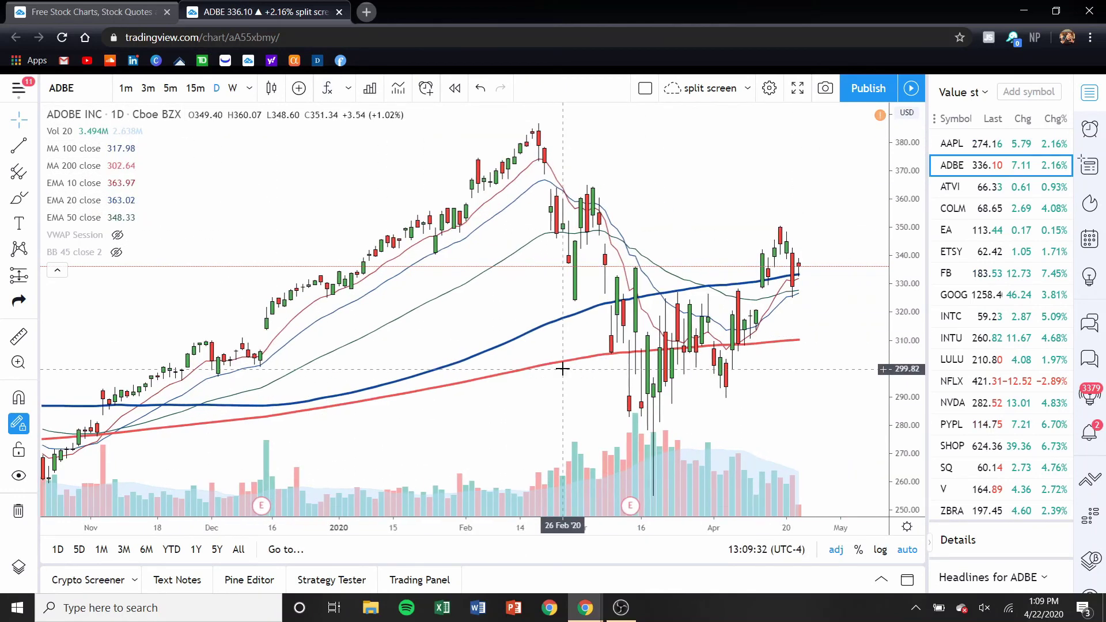
scroll(562, 369, right, 5)
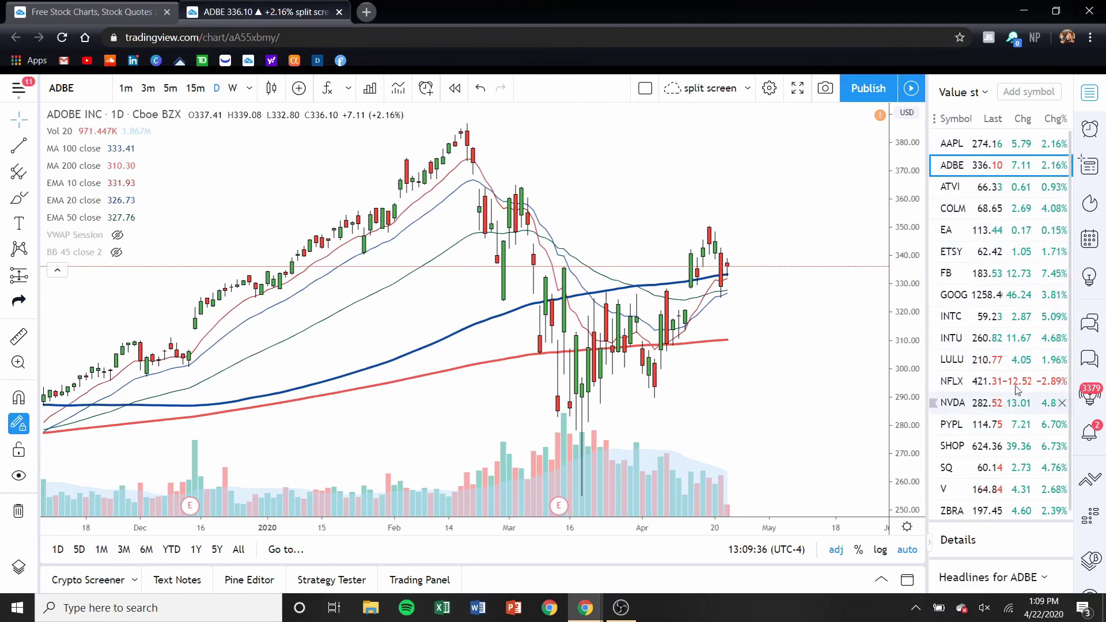
scroll(569, 345, left, 5)
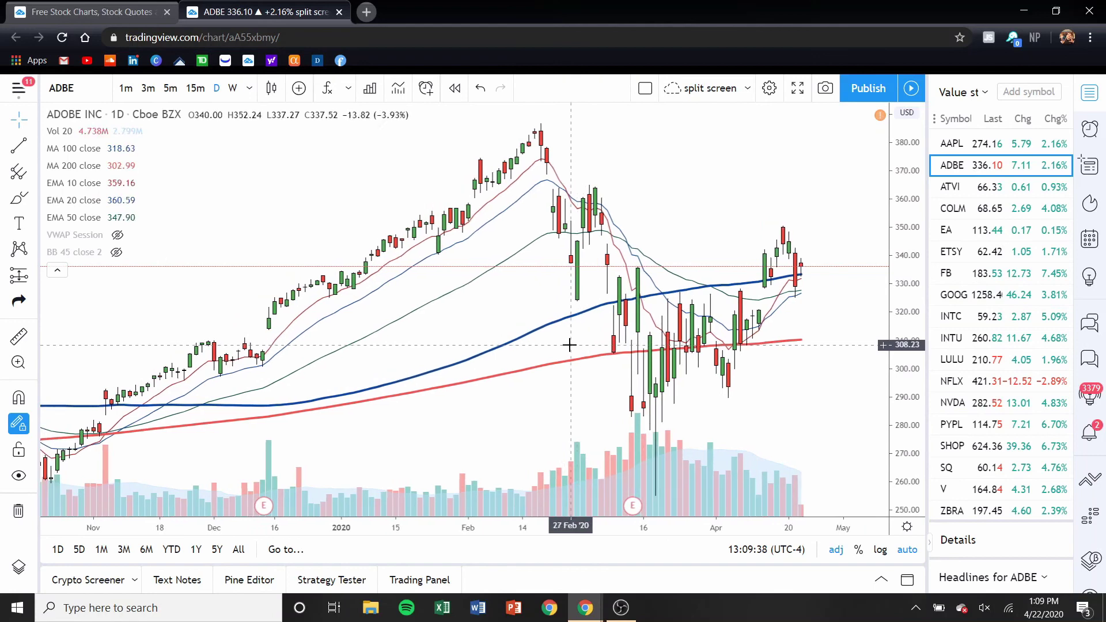
scroll(569, 344, left, 15)
scroll(569, 344, right, 5)
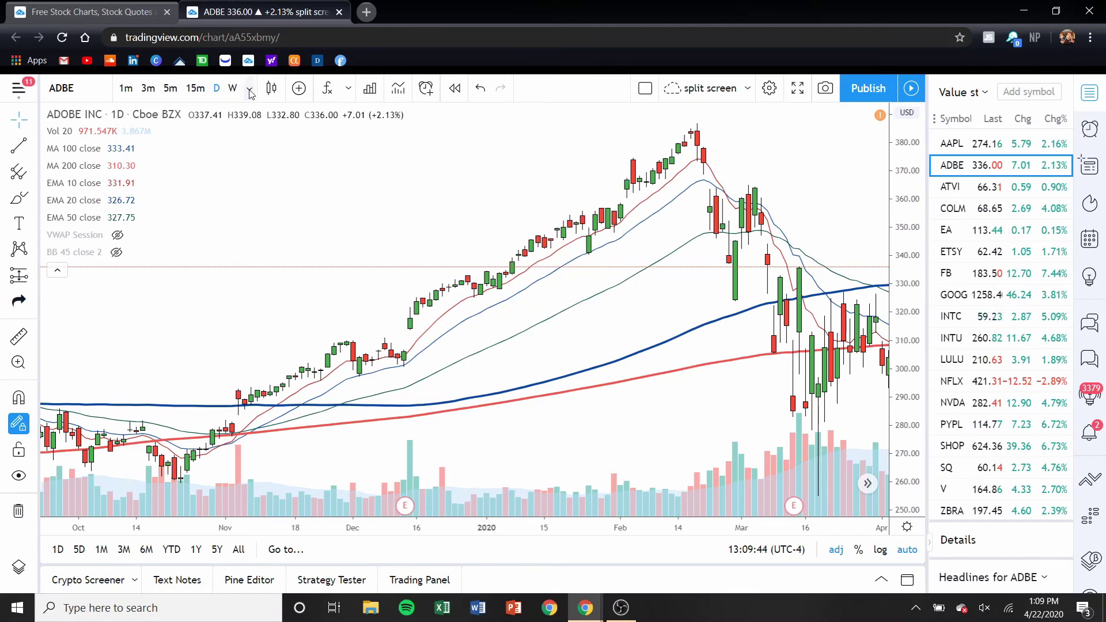
Step: Switch the ADBE chart to monthly bars and compress its price scale
click(250, 90)
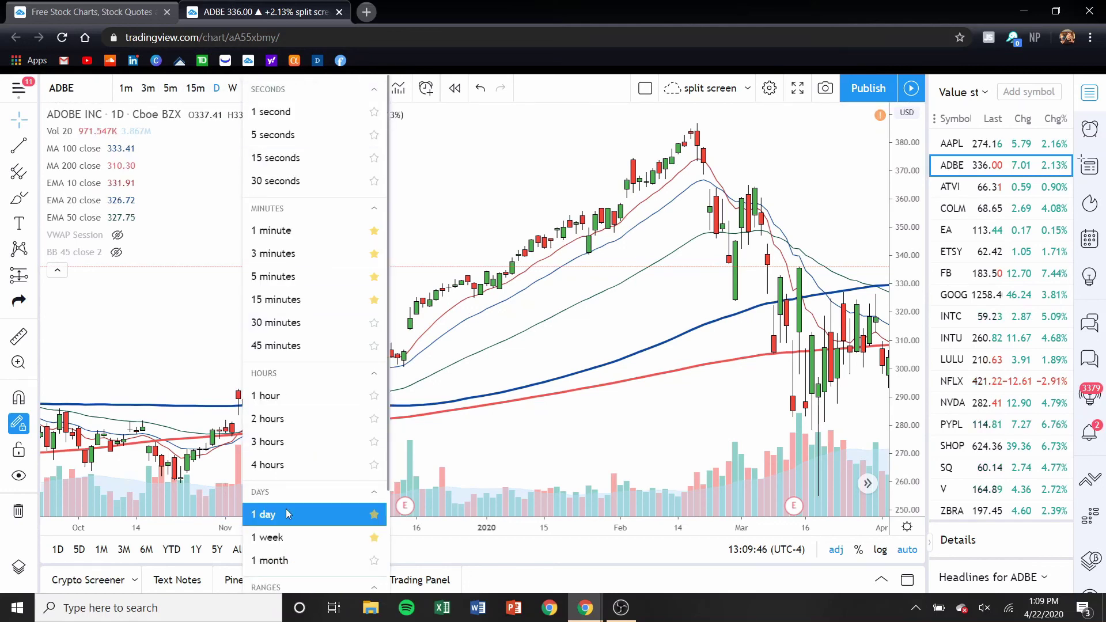
click(276, 559)
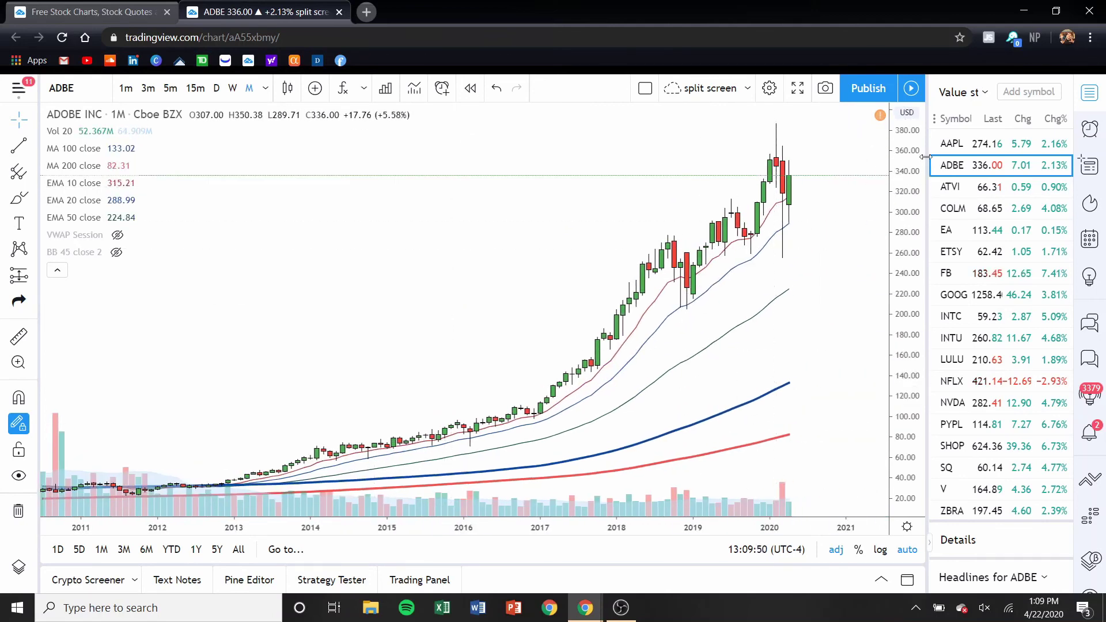
drag(913, 159, 895, 297)
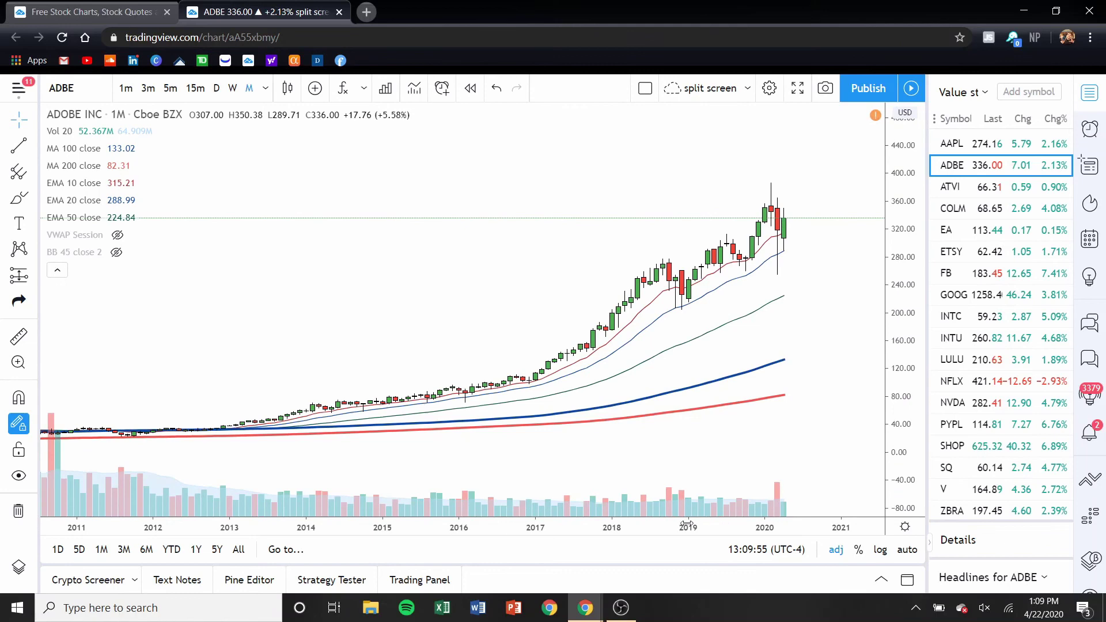
Step: Zoom the time range out to roughly 2008–2021, then load the NVDA chart
scroll(501, 504, up, 3)
scroll(839, 489, down, 5)
scroll(803, 486, up, 3)
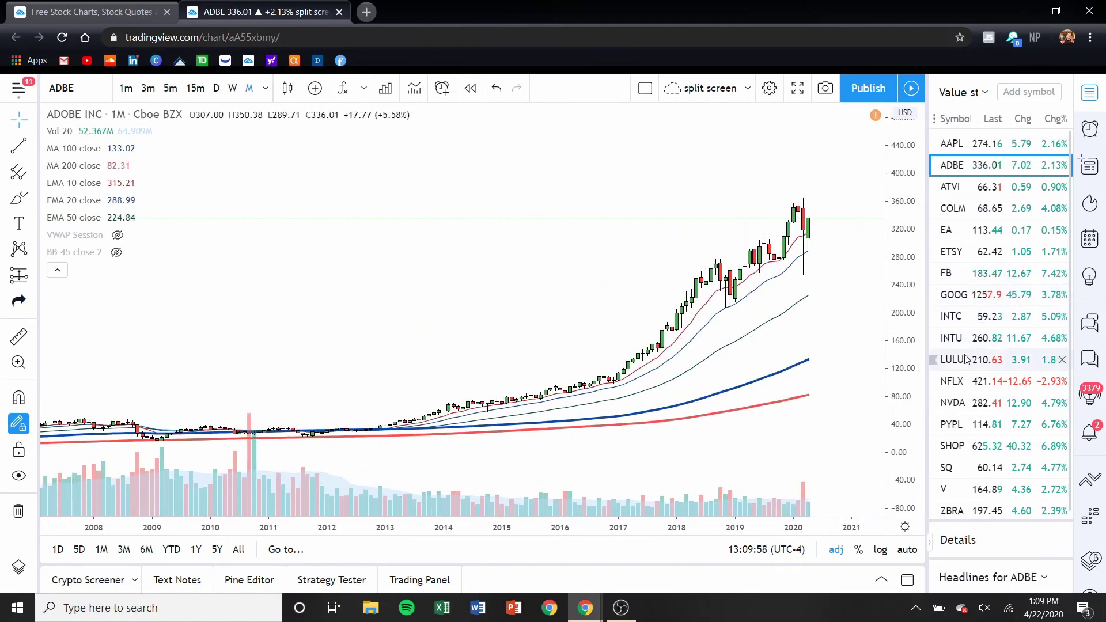
click(972, 405)
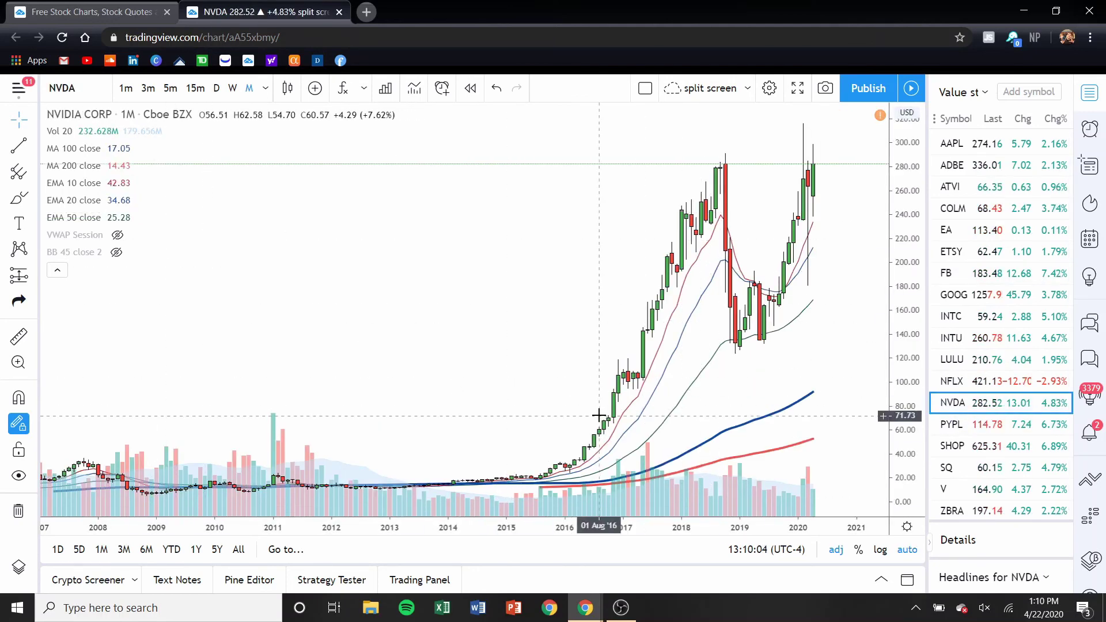
Step: Hide the EMA 50, EMA 20, EMA 10, MA 200 and MA 100 lines on NVDA
click(115, 217)
click(115, 201)
click(115, 183)
click(115, 166)
click(114, 149)
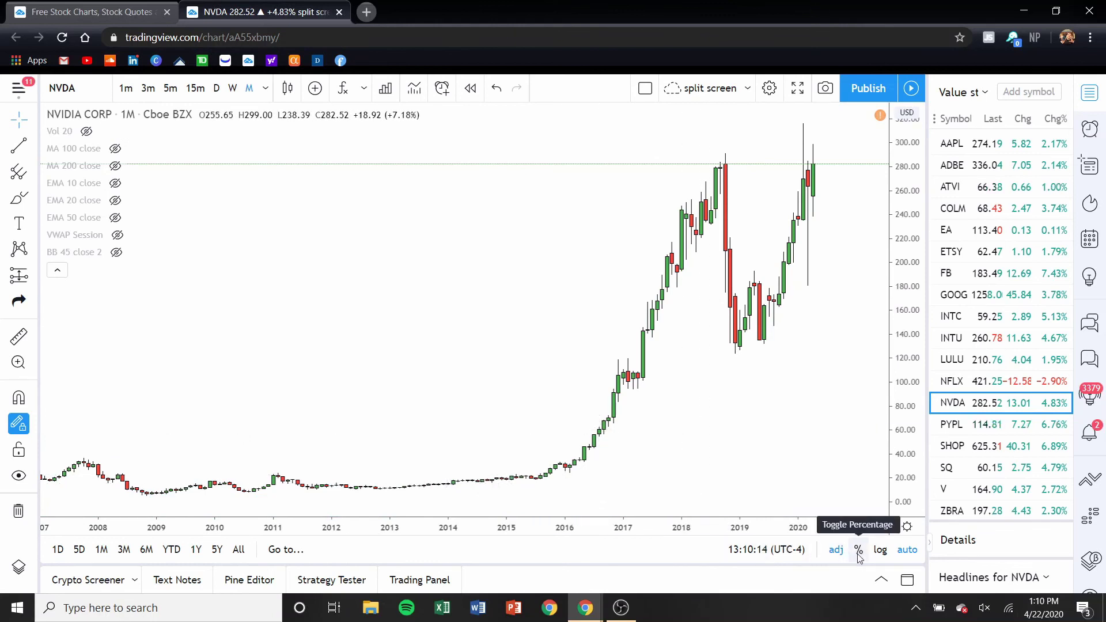
Step: Turn off dividend adjustment, show the price axis as percentage, then re-enable adjustment
click(838, 553)
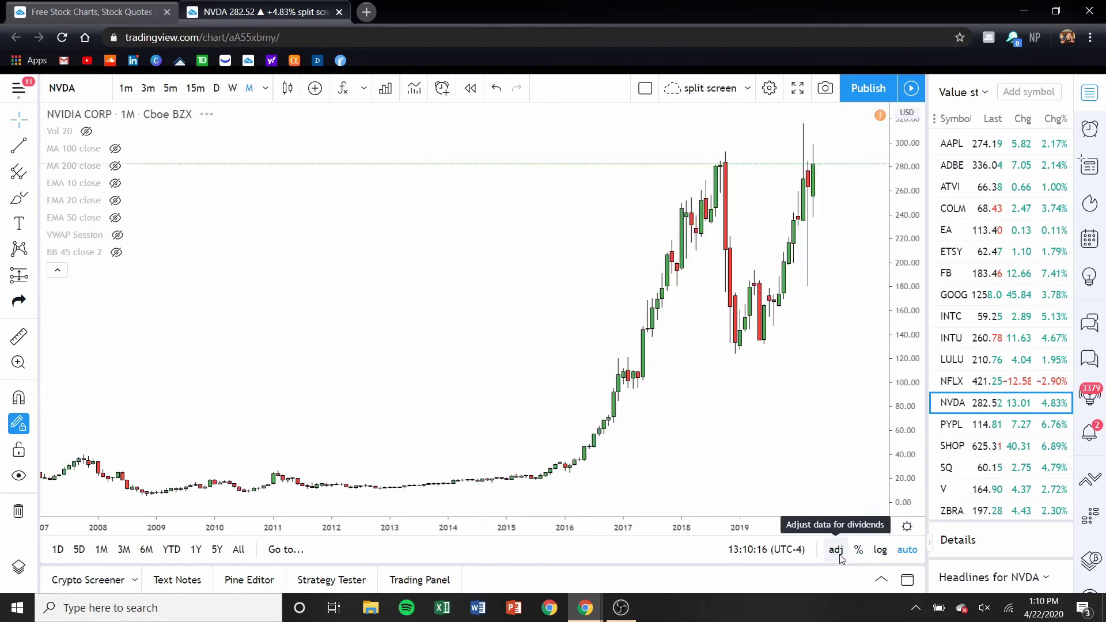
click(858, 551)
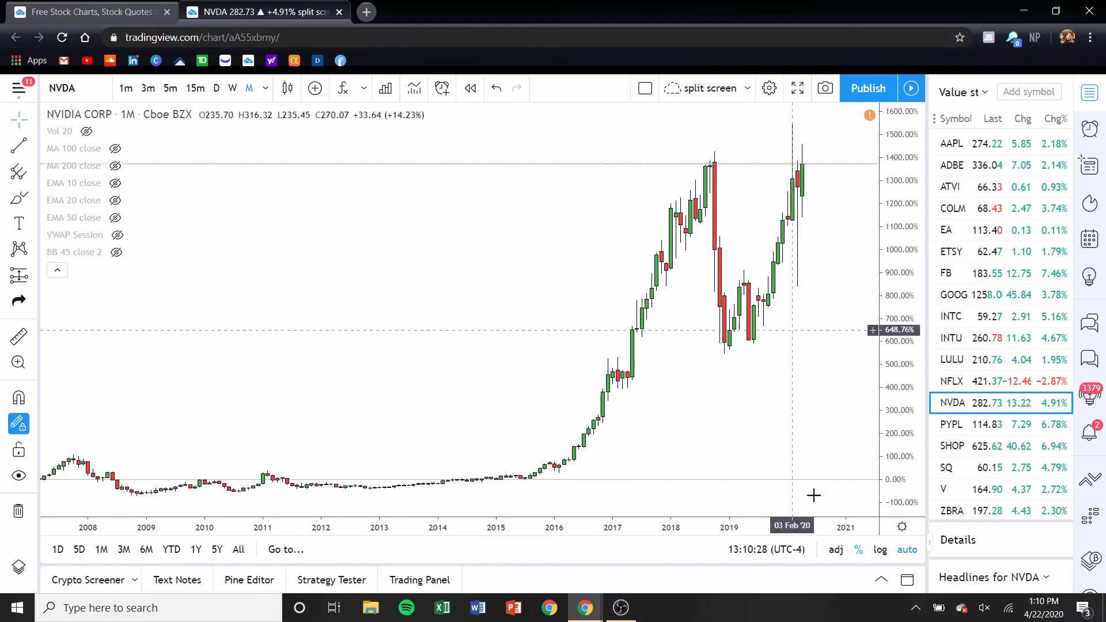
click(835, 551)
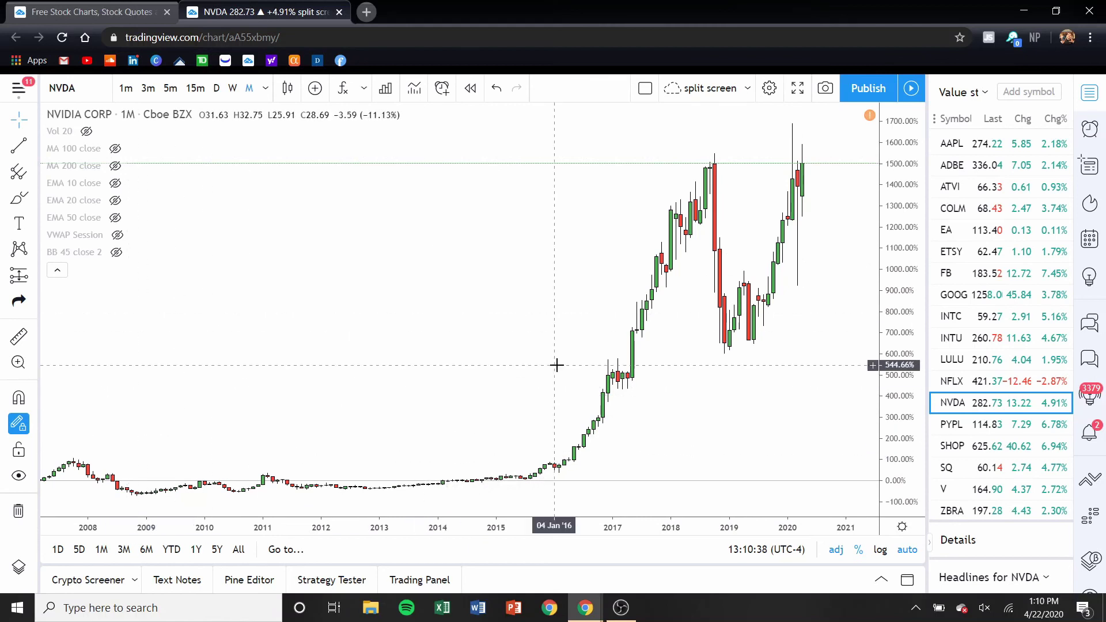
Step: Zoom into NVDA's monthly chart and check the November 2018 and latest earnings details
scroll(556, 366, up, 1)
scroll(556, 365, up, 4)
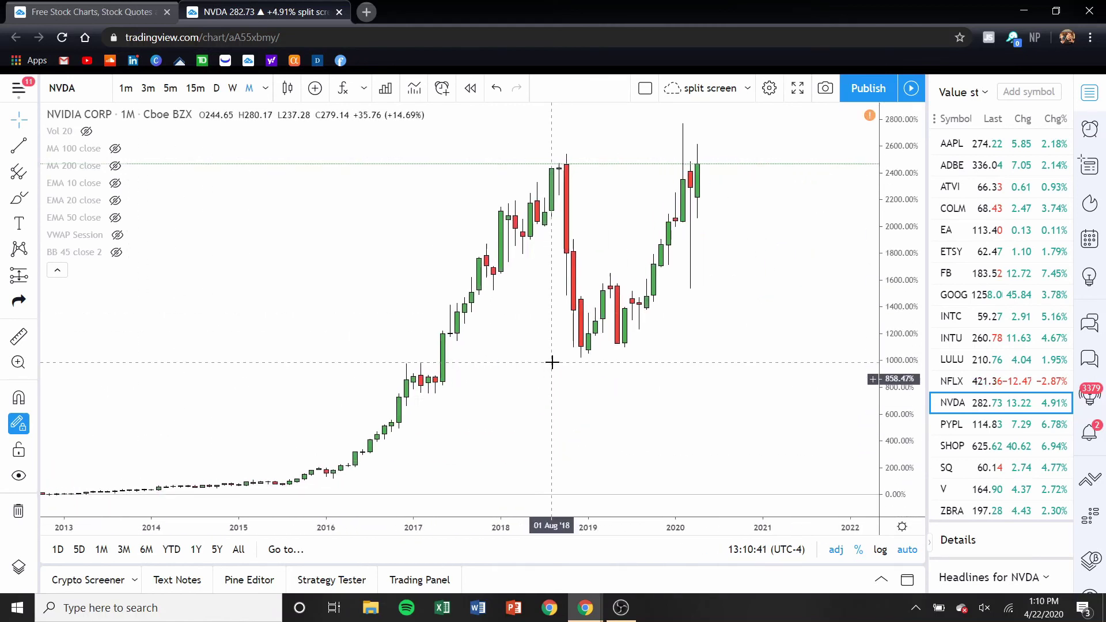
scroll(551, 358, up, 3)
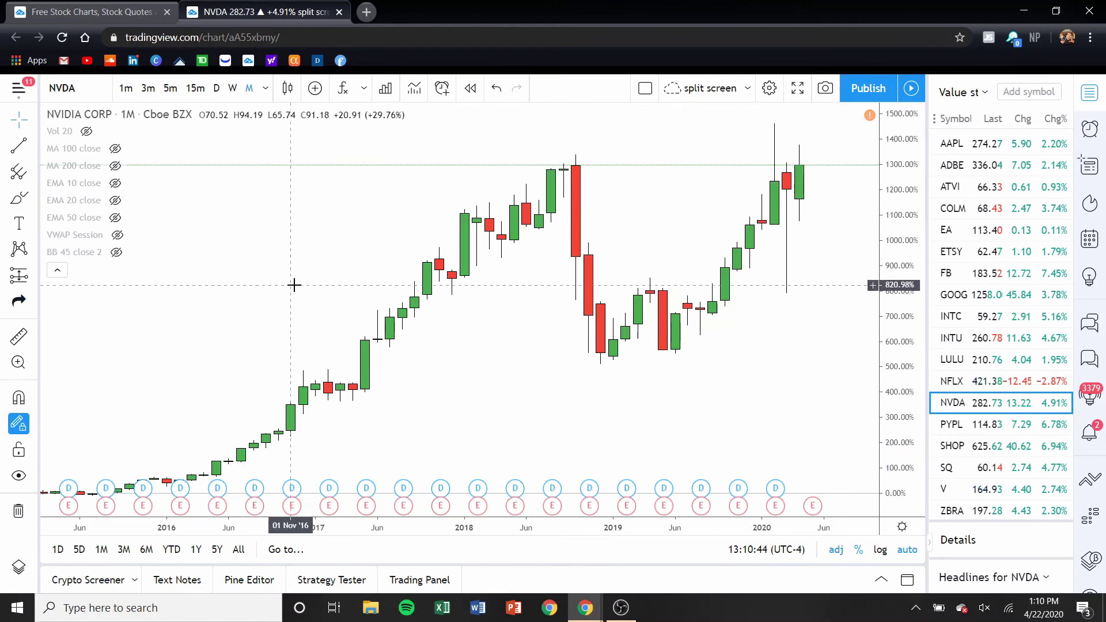
click(592, 508)
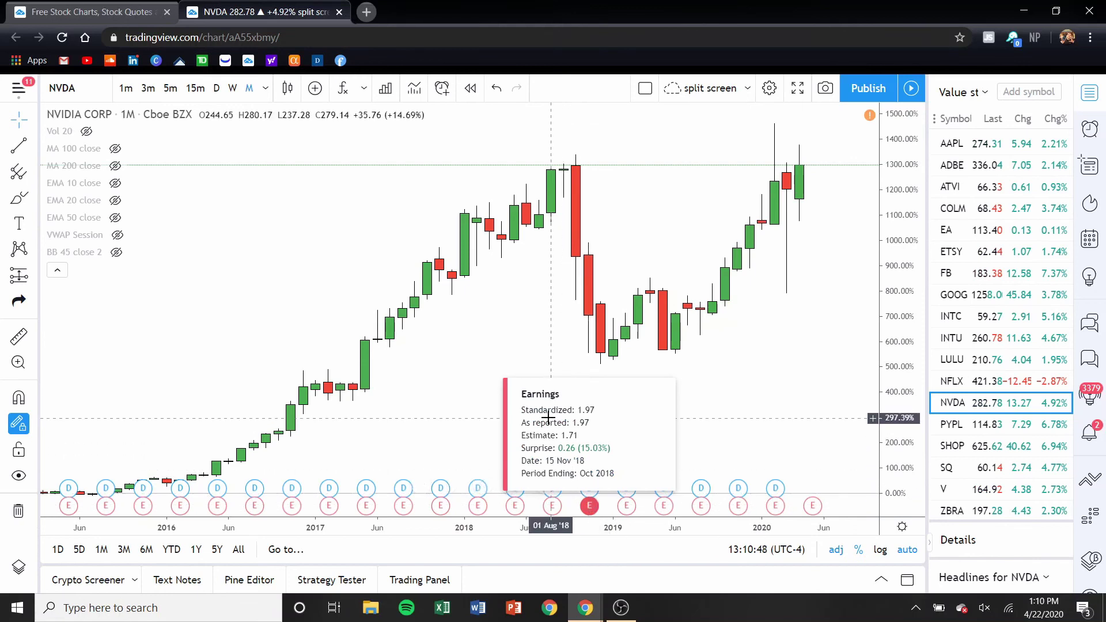
click(812, 509)
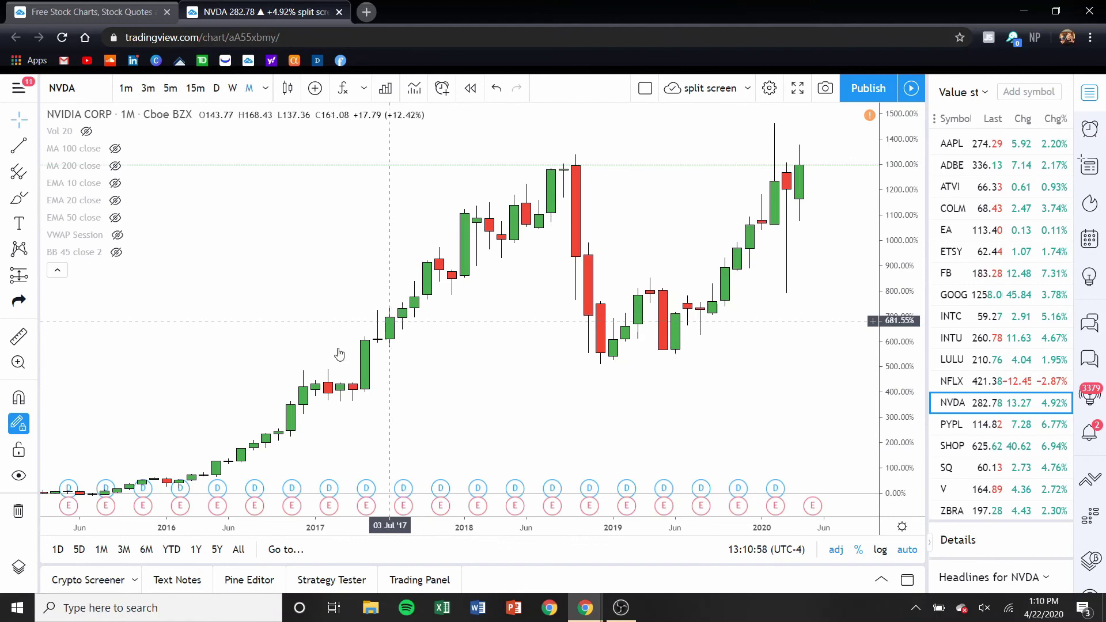
Step: Pan the view toward recent months and switch NVDA to daily candles
scroll(248, 219, up, 5)
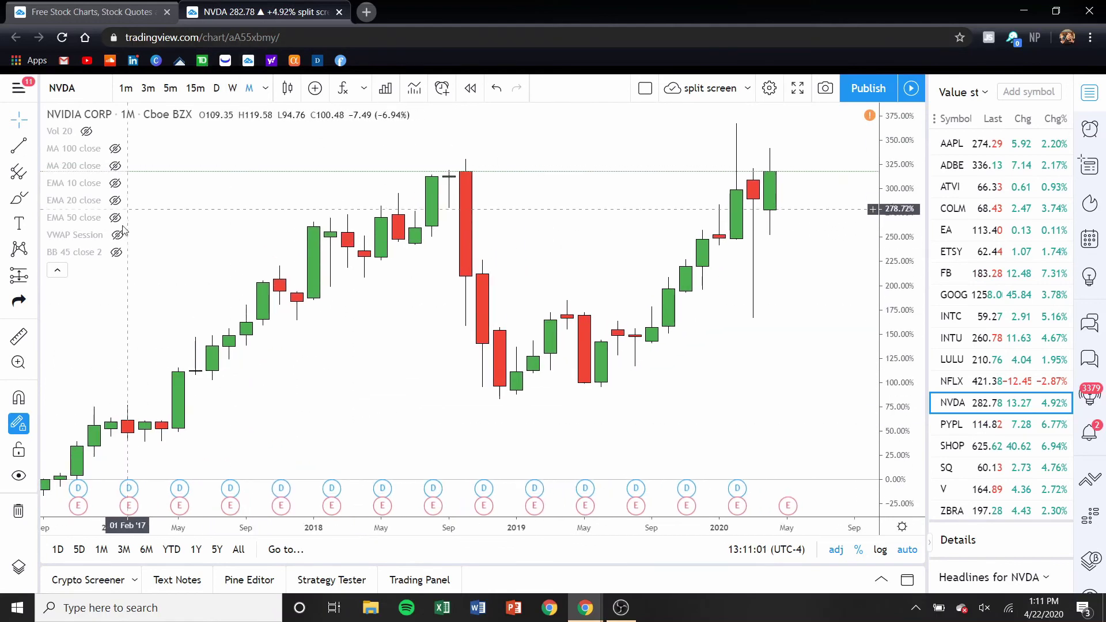
drag(308, 284, 236, 200)
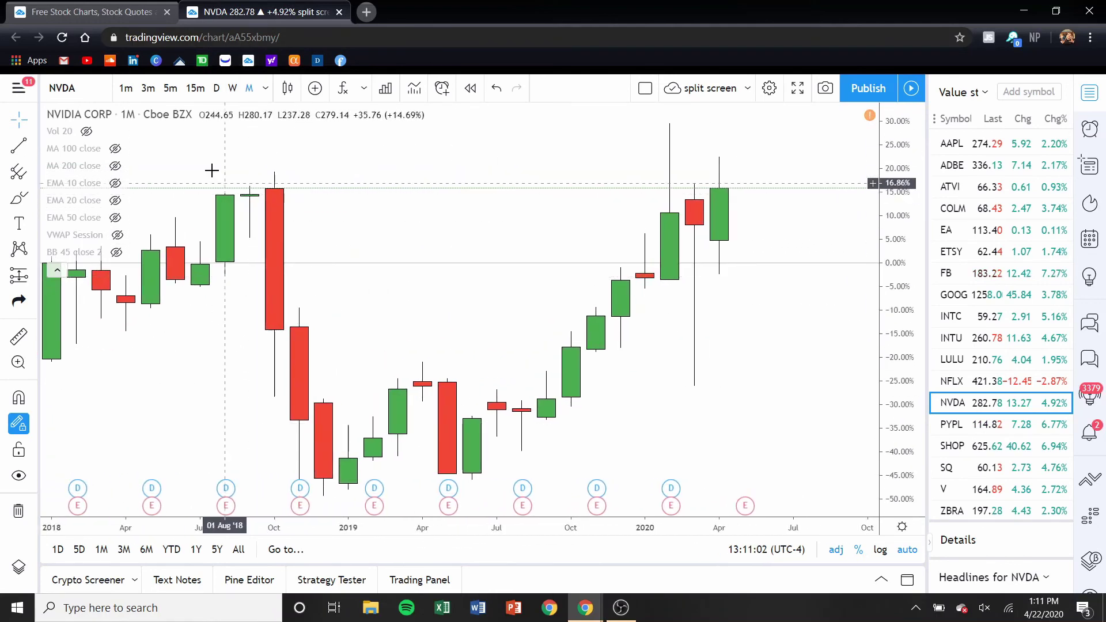
click(215, 90)
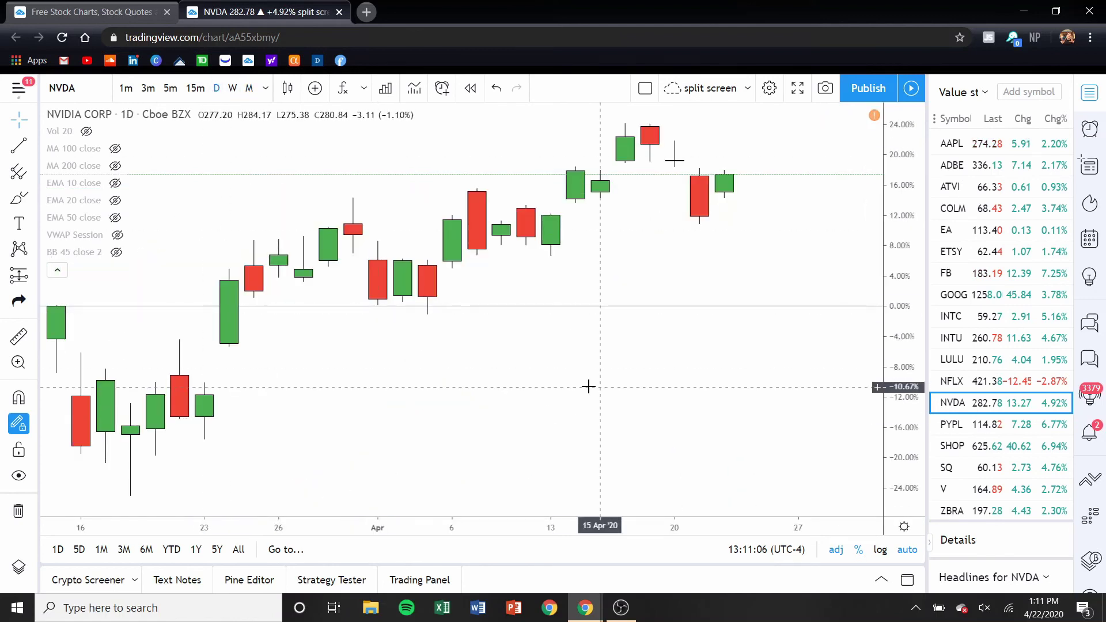
Step: Show volume plus the MA 100, MA 200, EMA 10 and EMA 50 lines on NVDA daily
scroll(588, 386, down, 4)
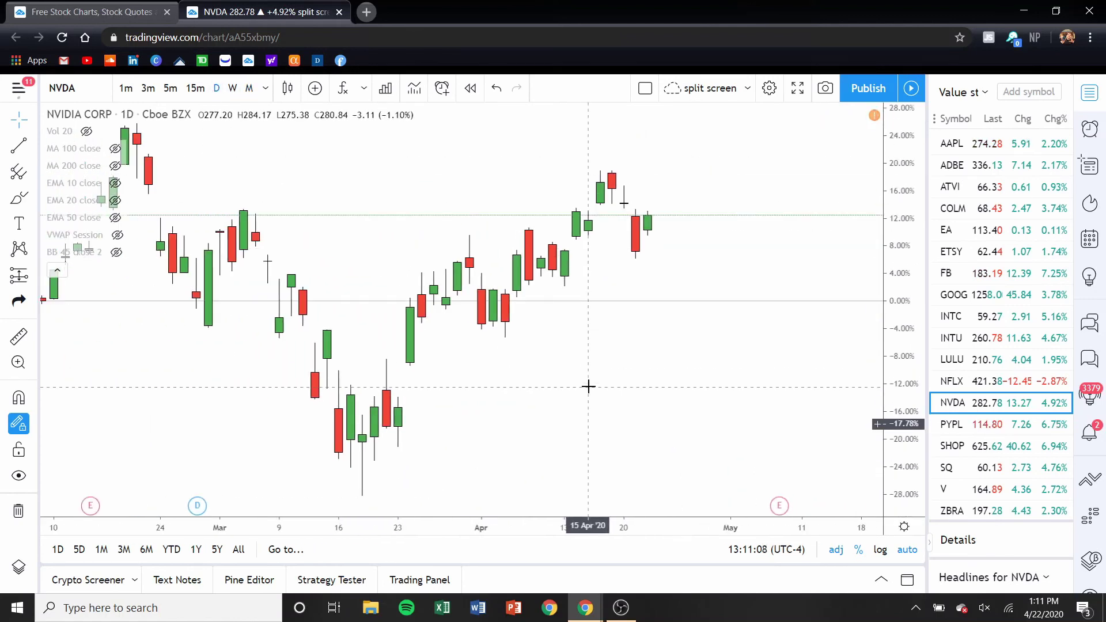
scroll(588, 386, left, 3)
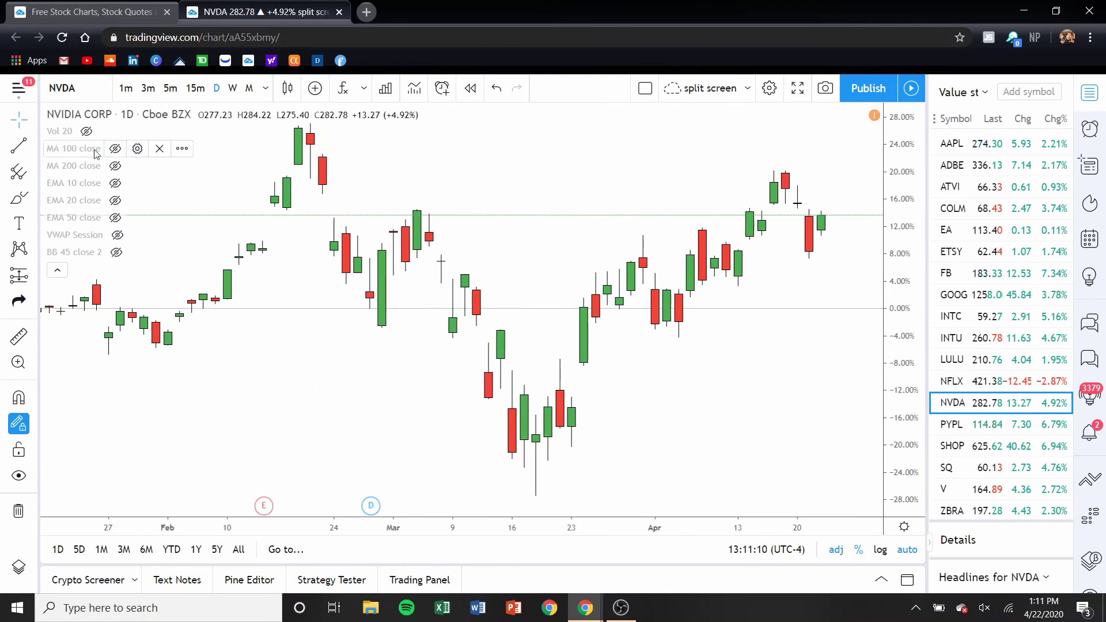
click(86, 132)
click(115, 149)
click(115, 166)
click(116, 183)
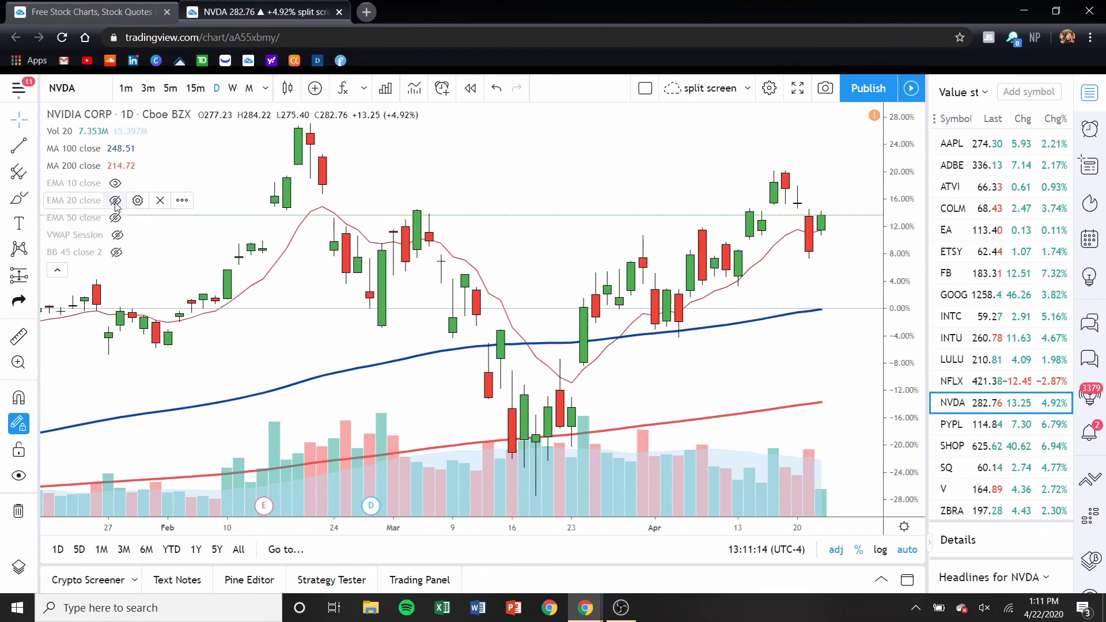
click(115, 217)
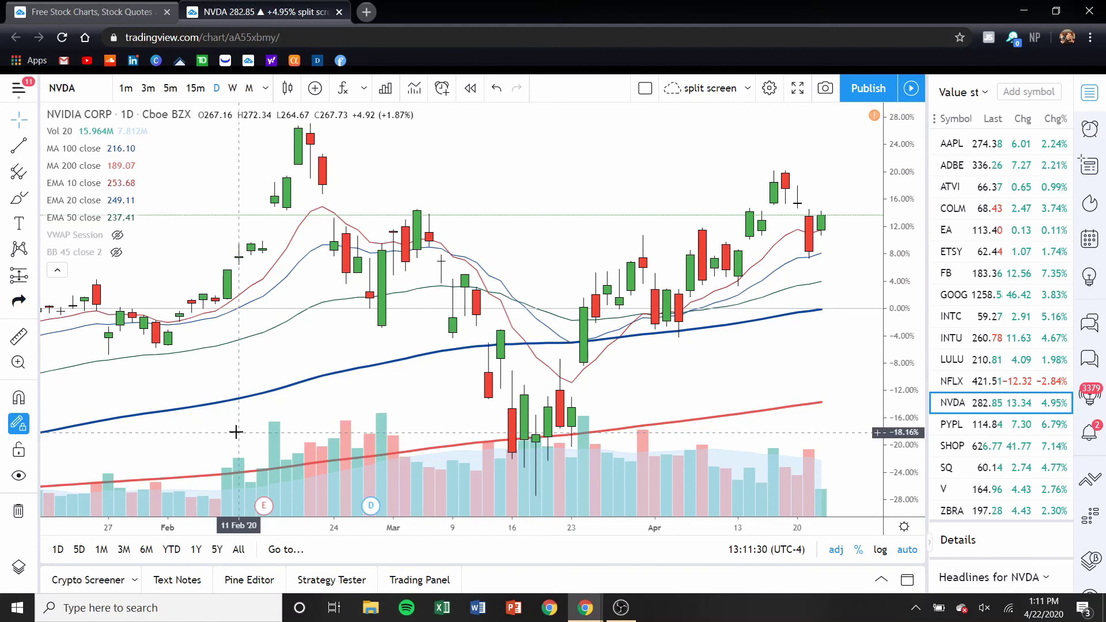
Step: Scroll the chart to span late January–April 2020 and select the Long Position tool
scroll(242, 426, left, 5)
scroll(294, 392, left, 5)
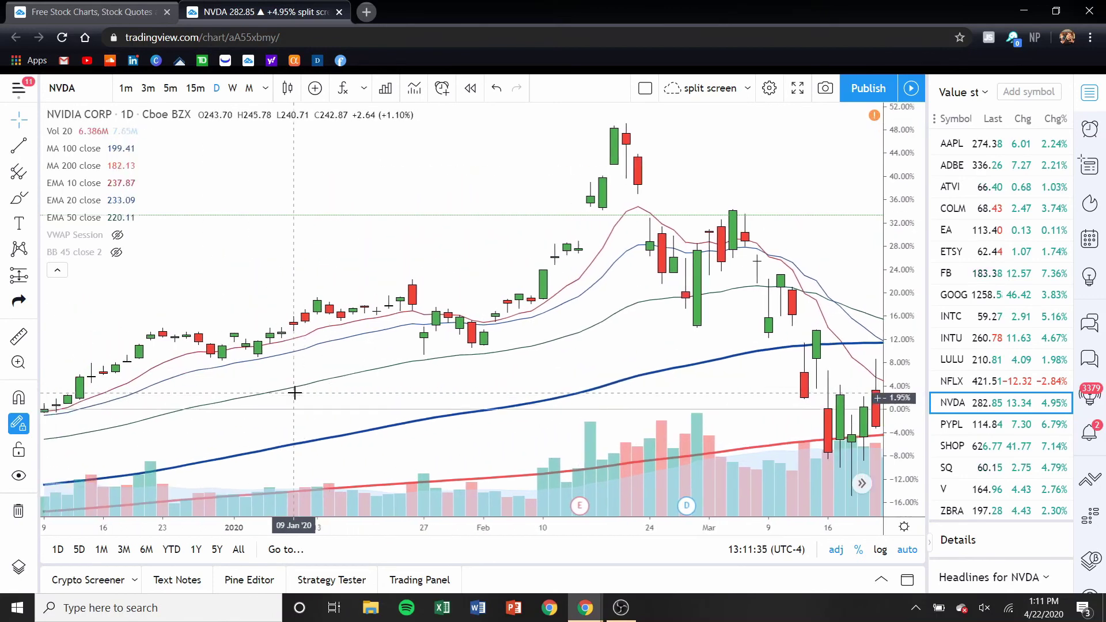
scroll(295, 392, right, 9)
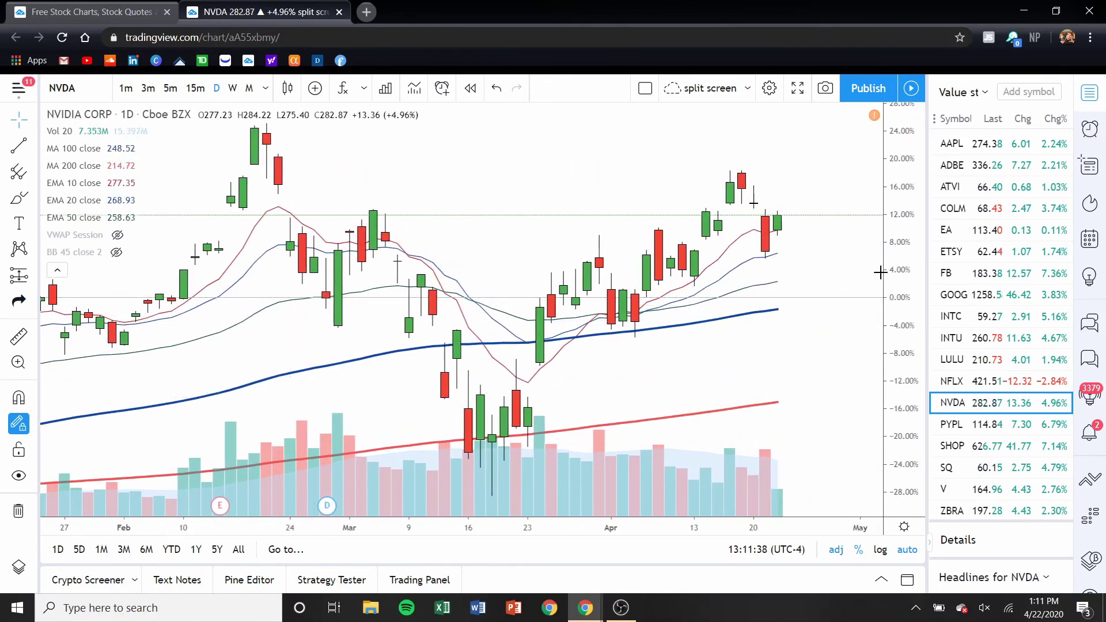
click(11, 276)
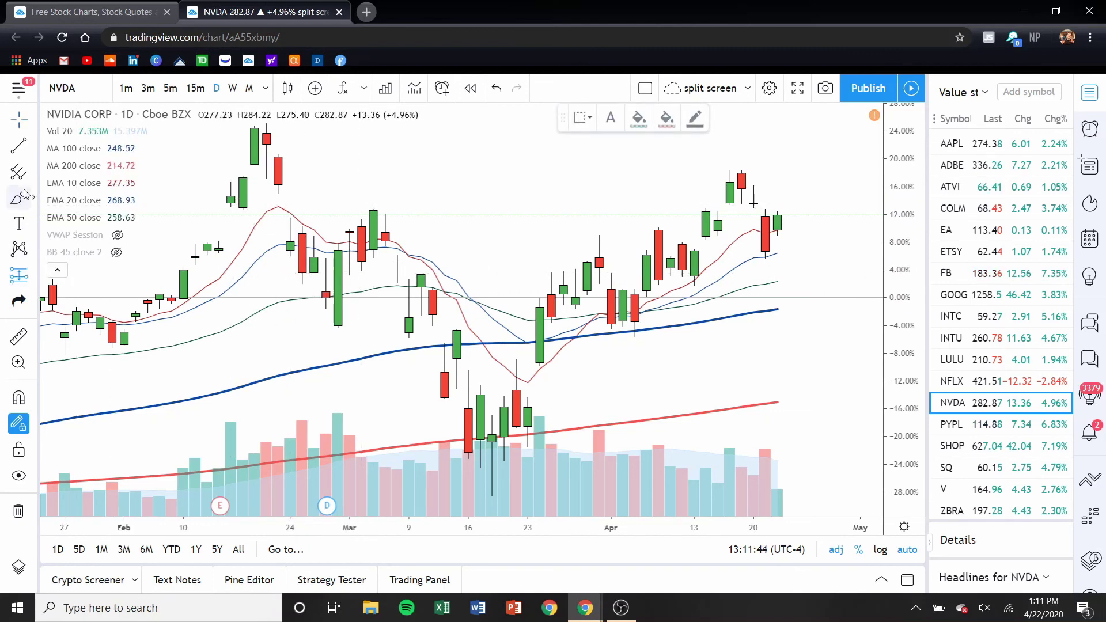
Step: Drop long-position boxes on NVDA daily in early March and around 9 April 2020
click(373, 209)
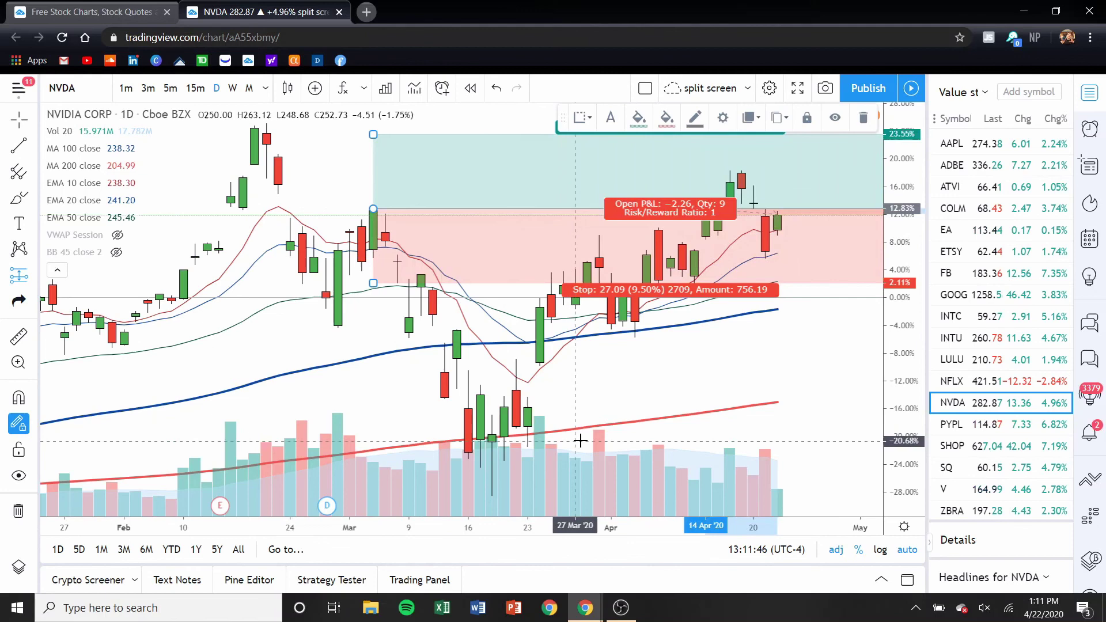
click(677, 431)
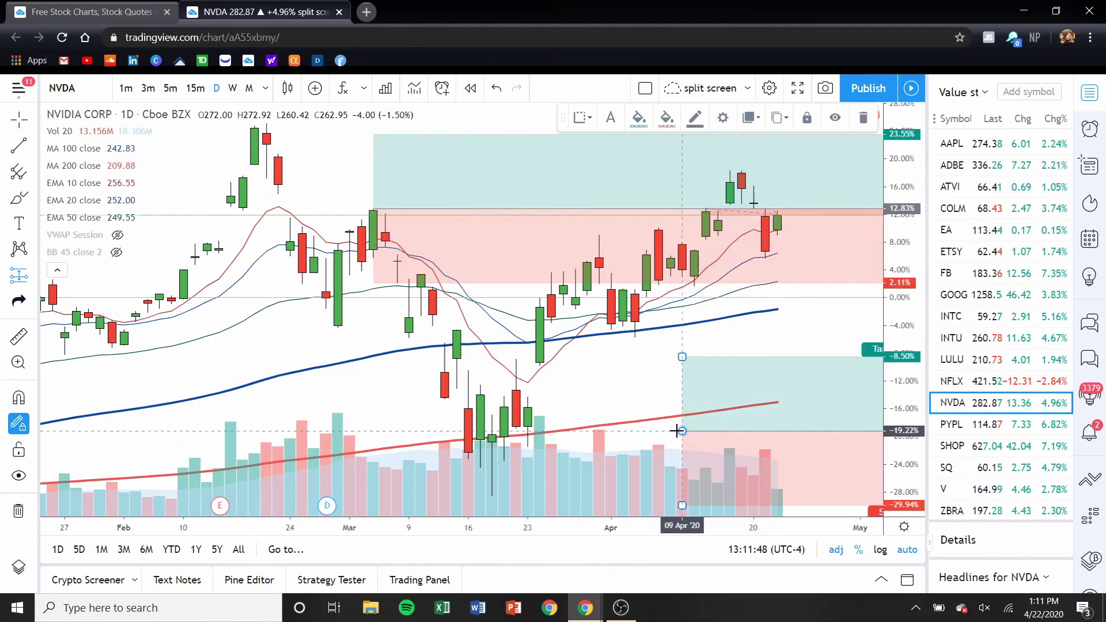